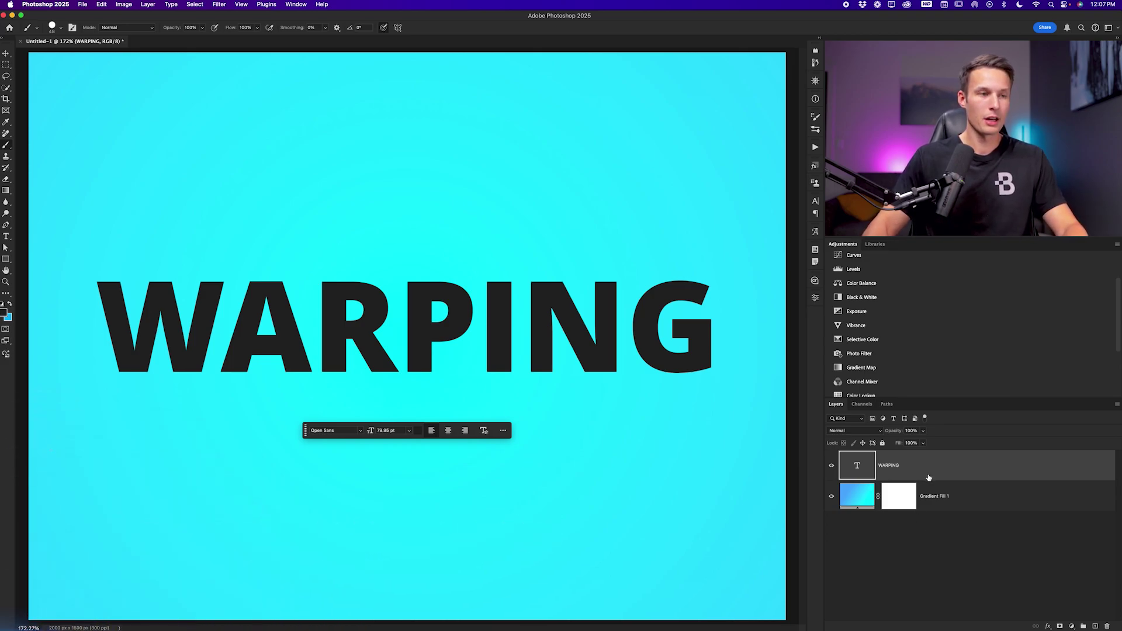
# Step: Enter Free Transform on the WARPING text layer with Cmd+T
pyautogui.press('super+t')
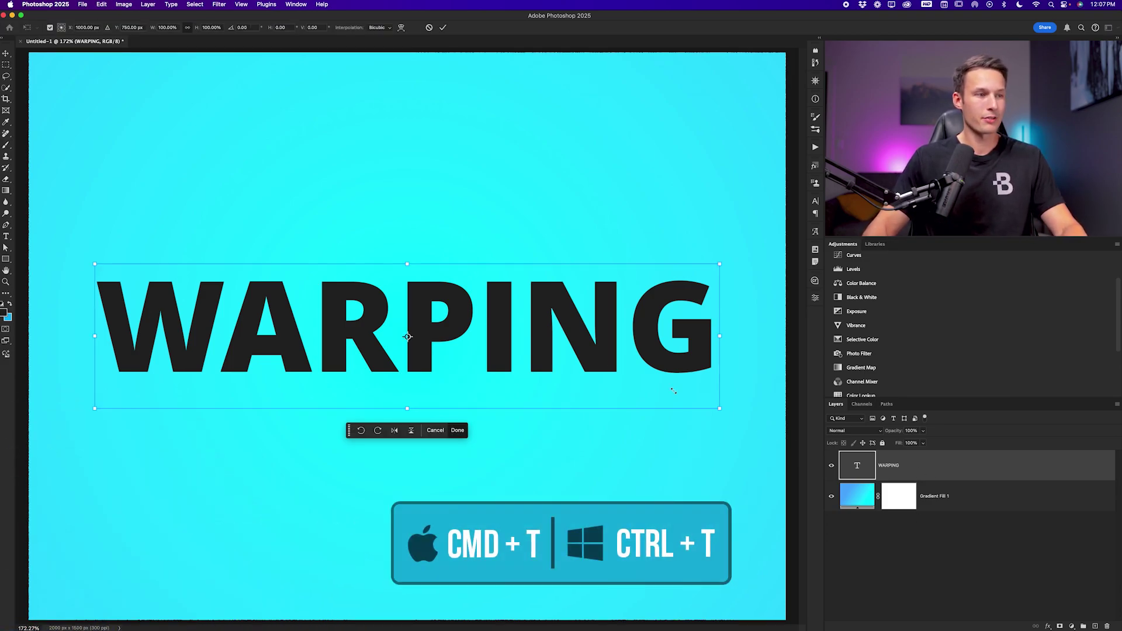
pyautogui.rightClick(481, 310)
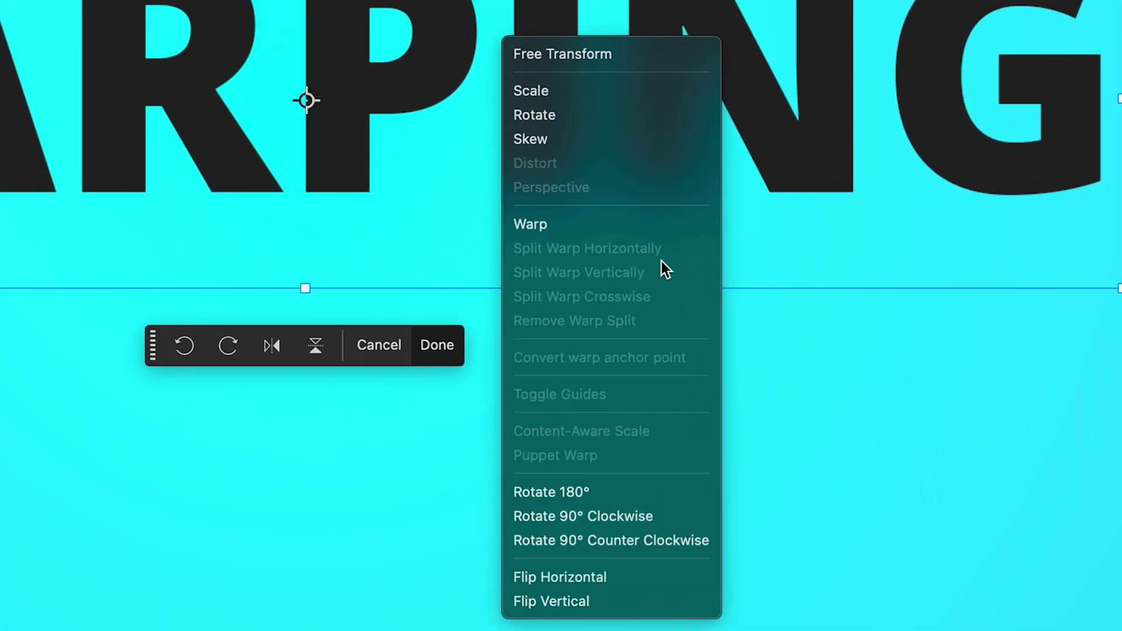
pyautogui.click(576, 230)
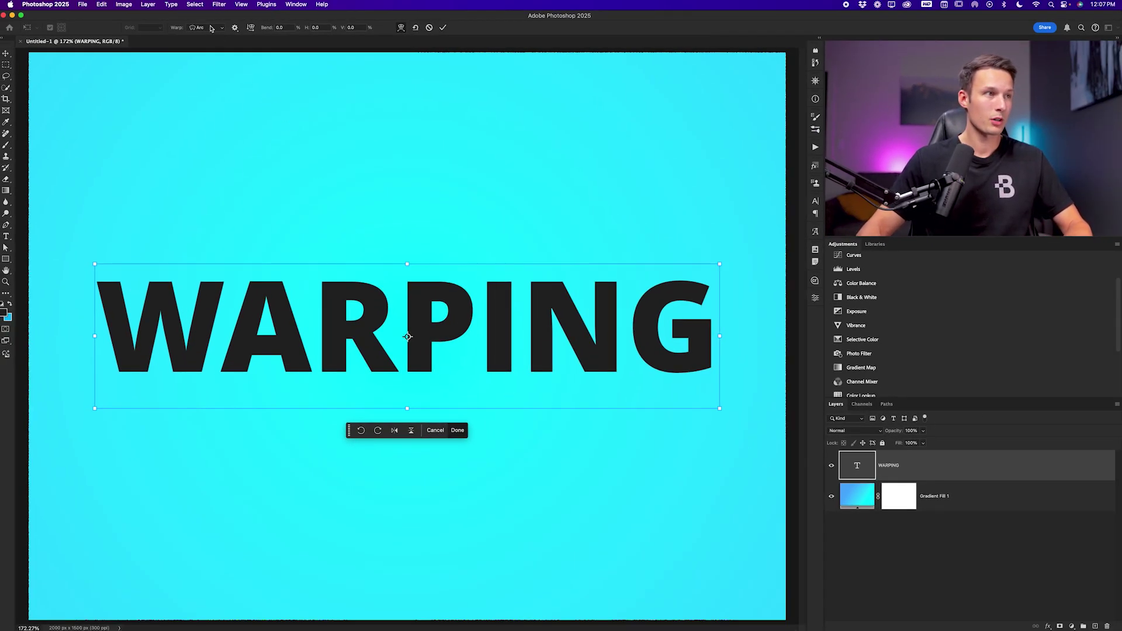
pyautogui.click(211, 28)
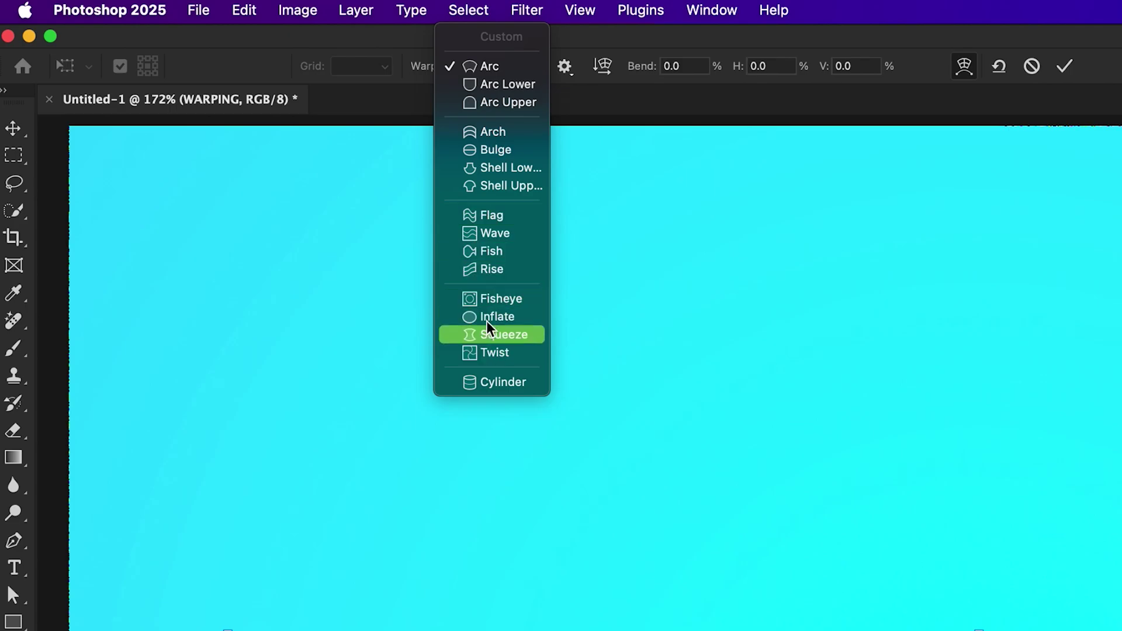
pyautogui.click(494, 67)
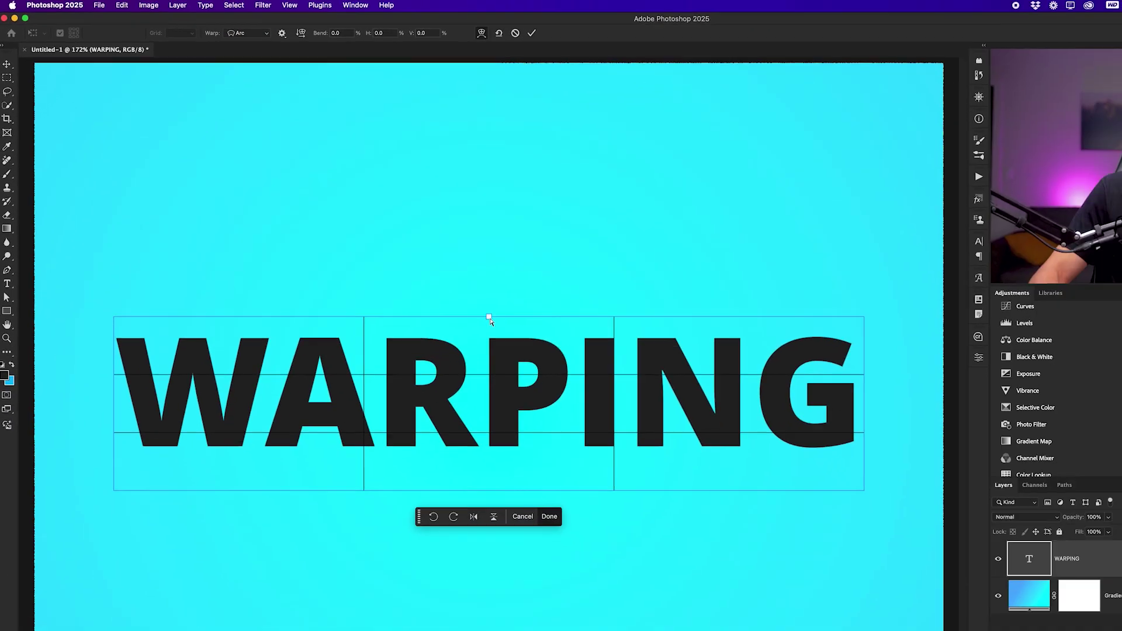
pyautogui.moveTo(973, 602); pyautogui.dragTo(979, 385)
pyautogui.moveTo(407, 156); pyautogui.dragTo(413, 191)
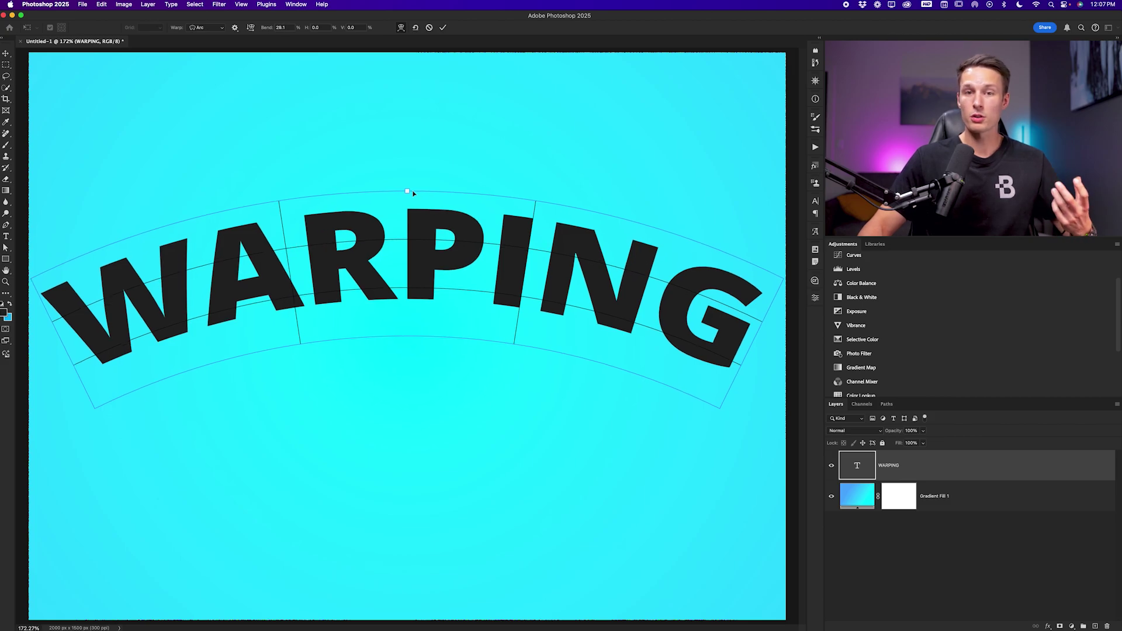
pyautogui.click(429, 27)
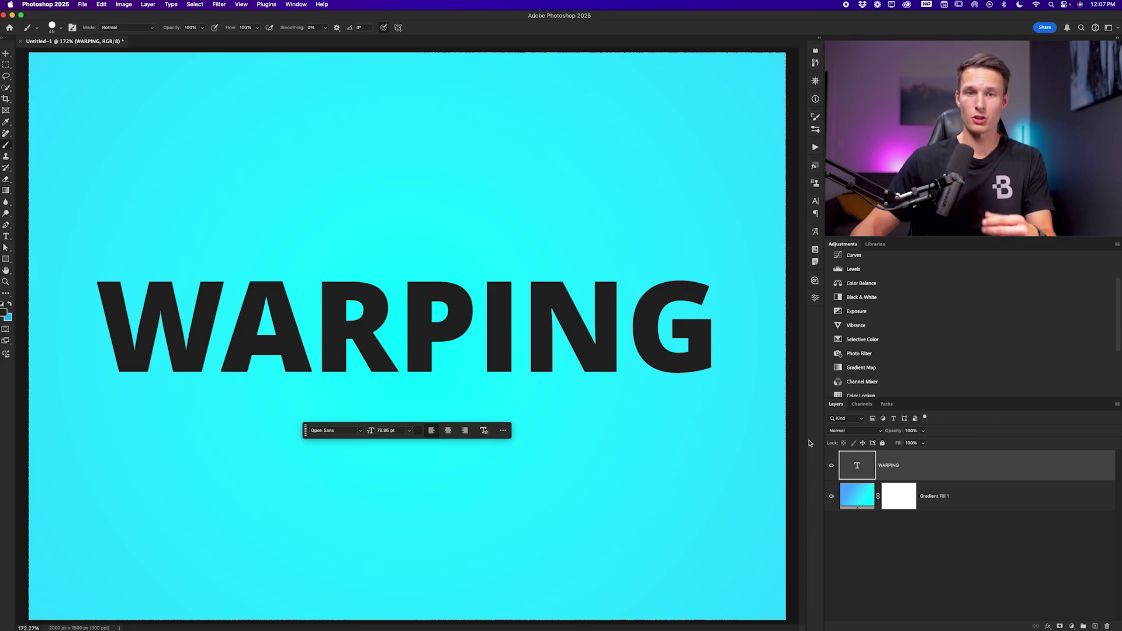
# Step: Convert the WARPING layer to a smart object and switch its transform into Warp mode
pyautogui.rightClick(918, 468)
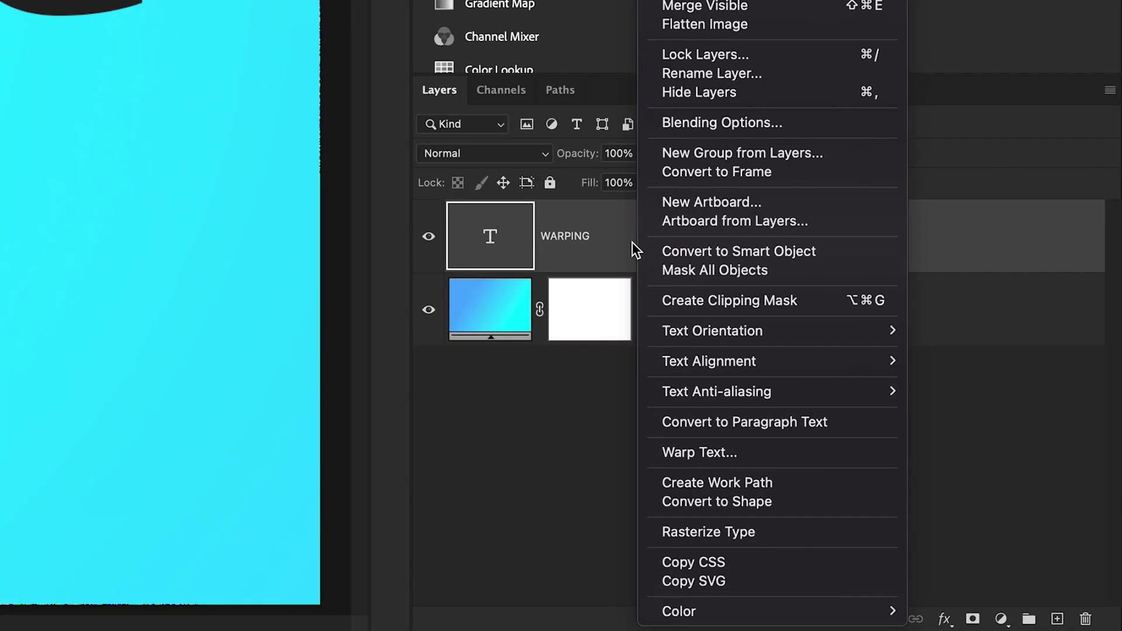
pyautogui.click(867, 255)
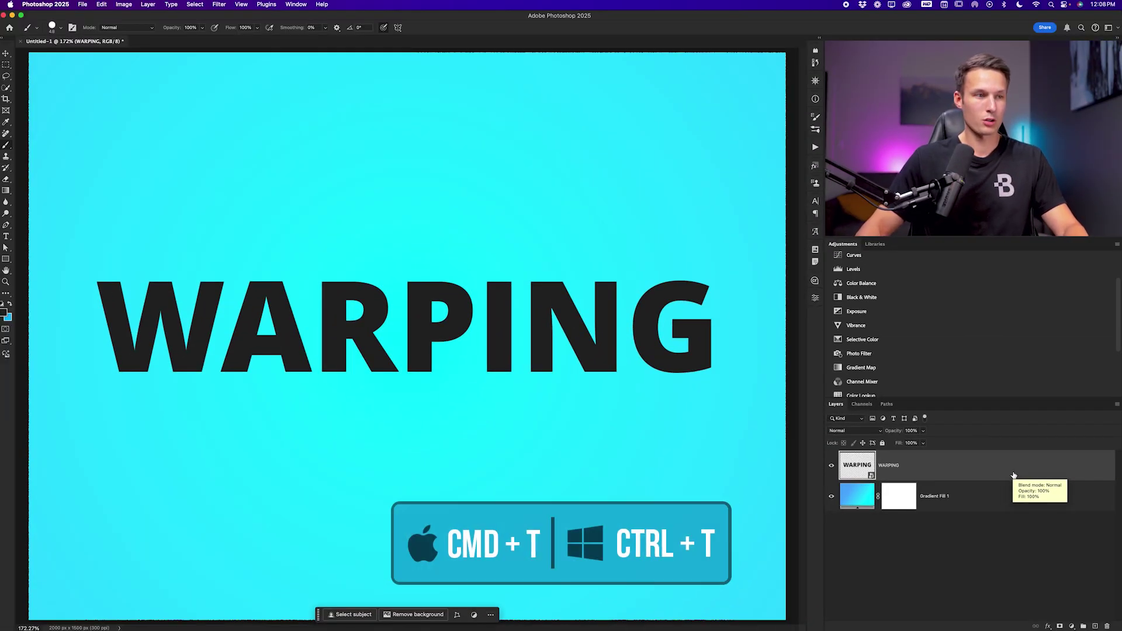
pyautogui.press('super+t')
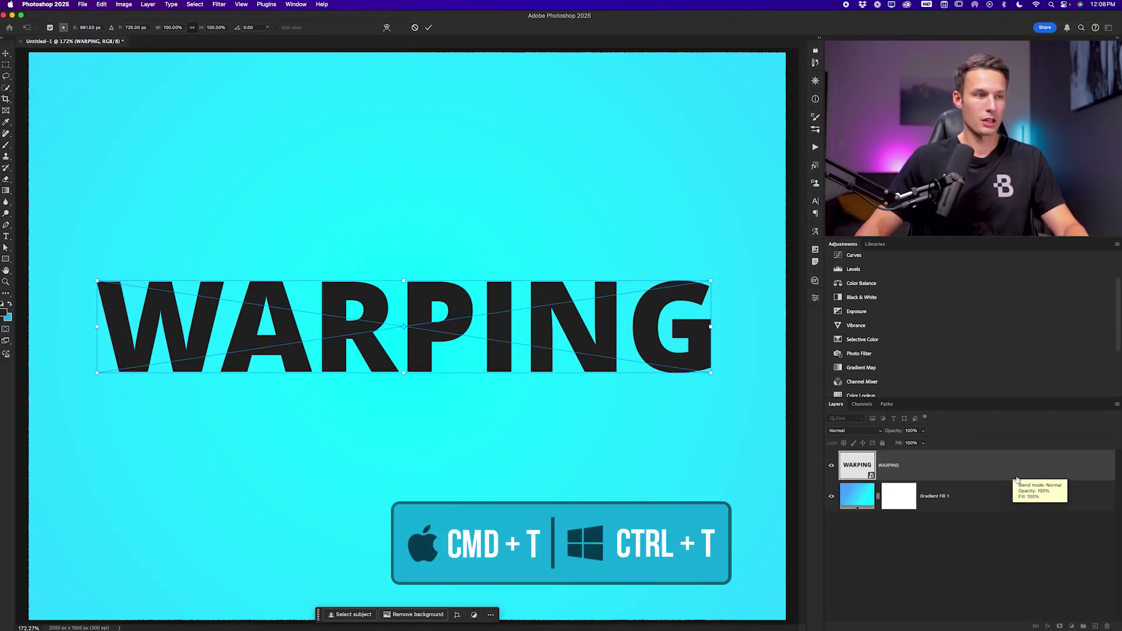
pyautogui.rightClick(502, 337)
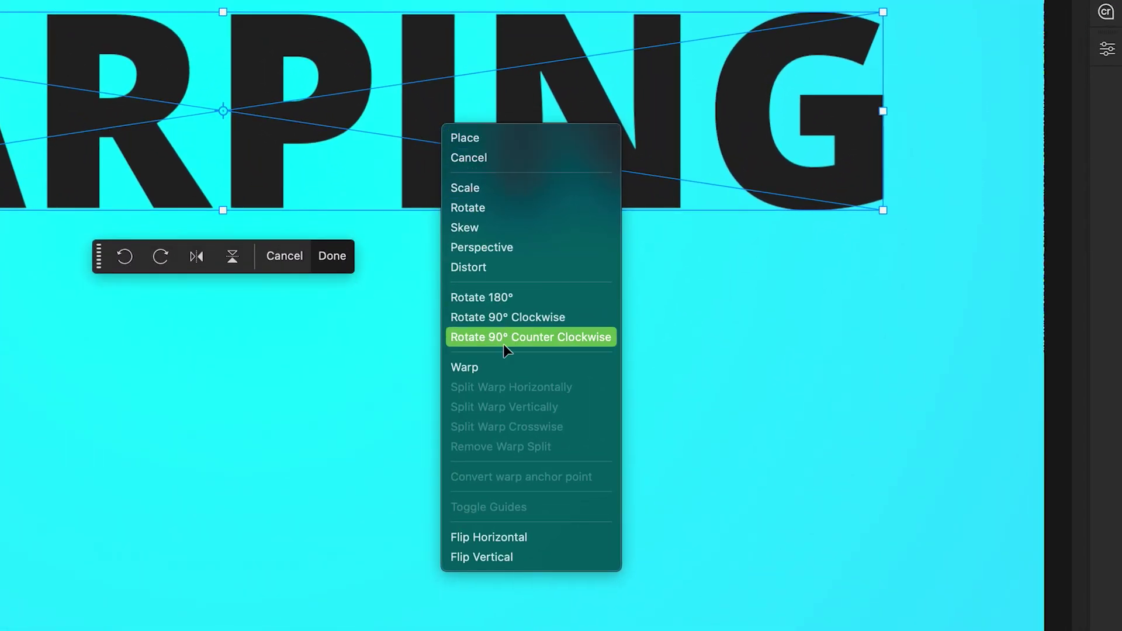
pyautogui.click(501, 367)
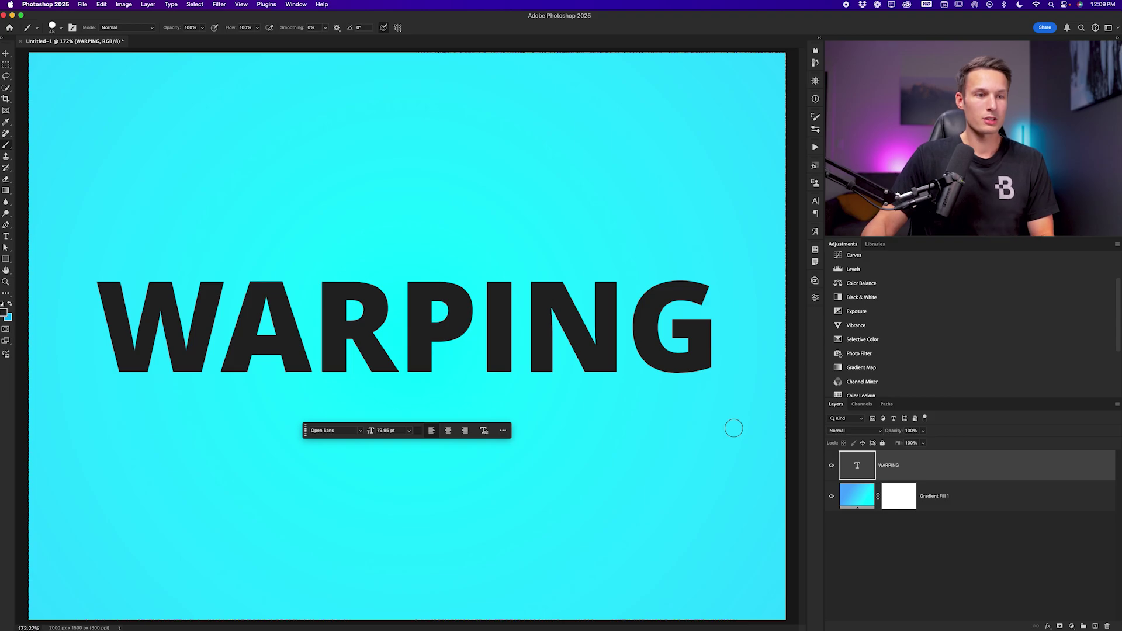
# Step: Apply Convert to Shape to the WARPING type layer from its layer menu
pyautogui.rightClick(918, 471)
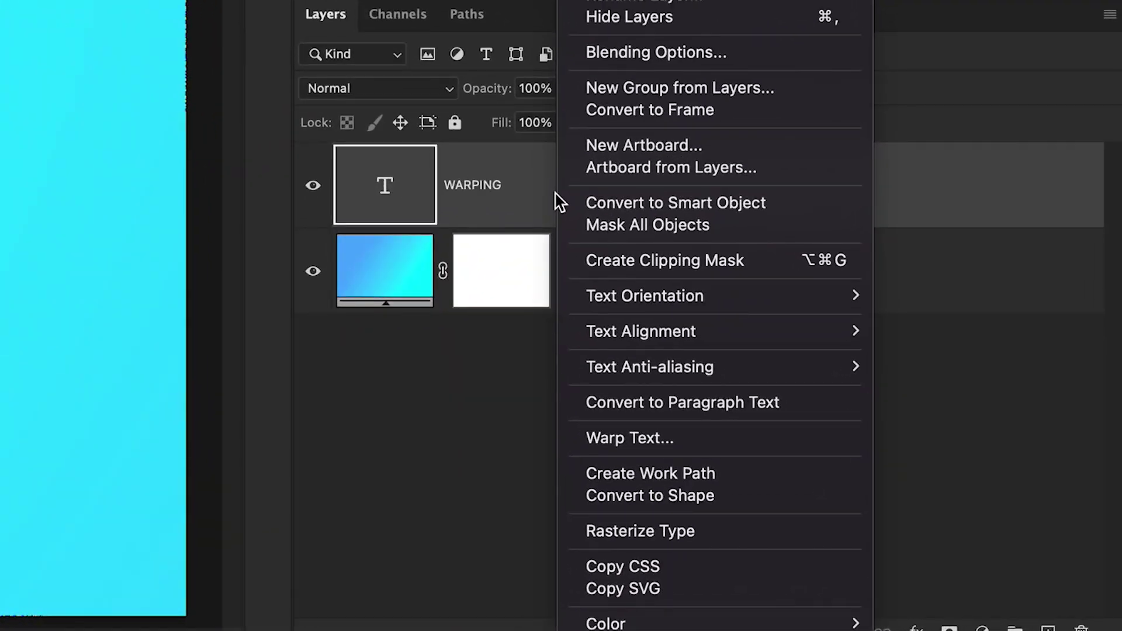
pyautogui.click(739, 497)
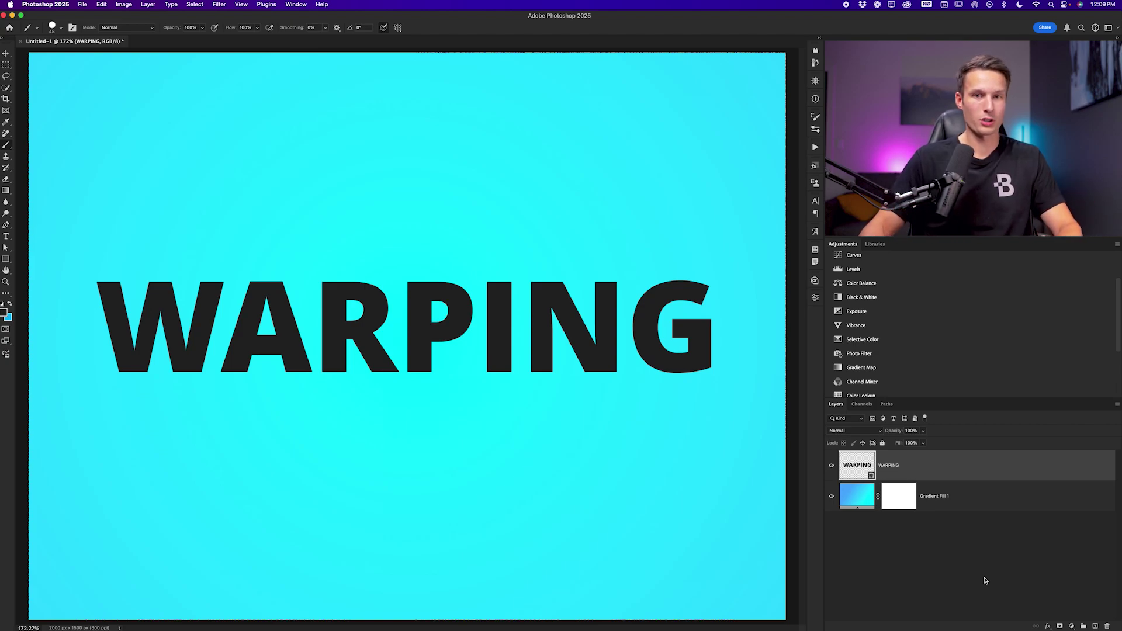
# Step: Switch to the Direct Selection Tool to edit the letters' individual anchor points
pyautogui.click(6, 249)
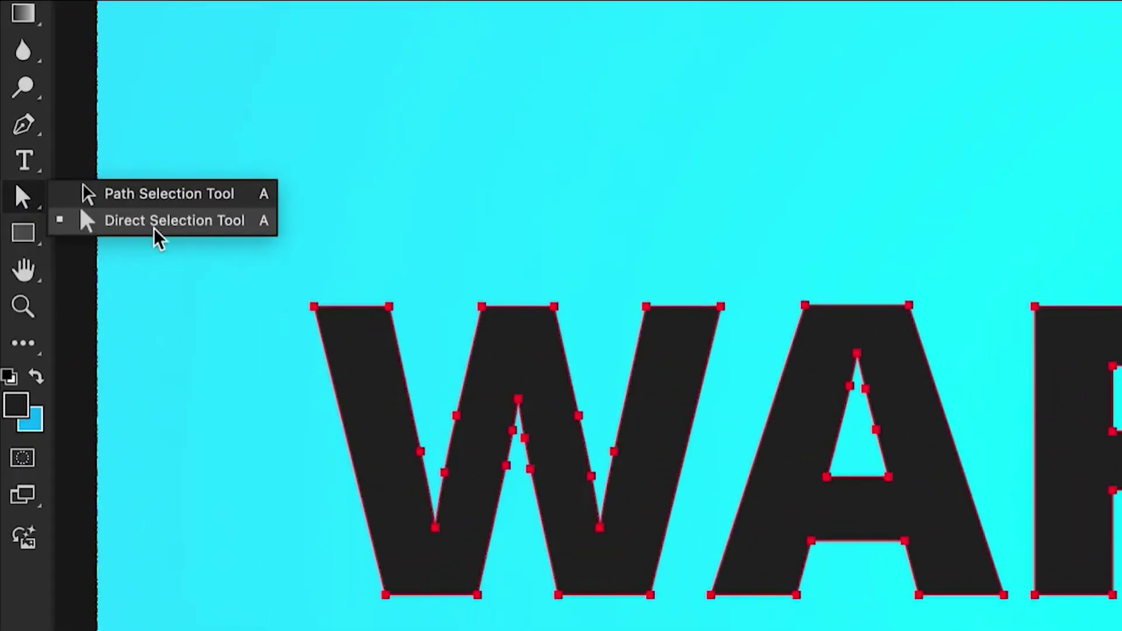
pyautogui.click(157, 228)
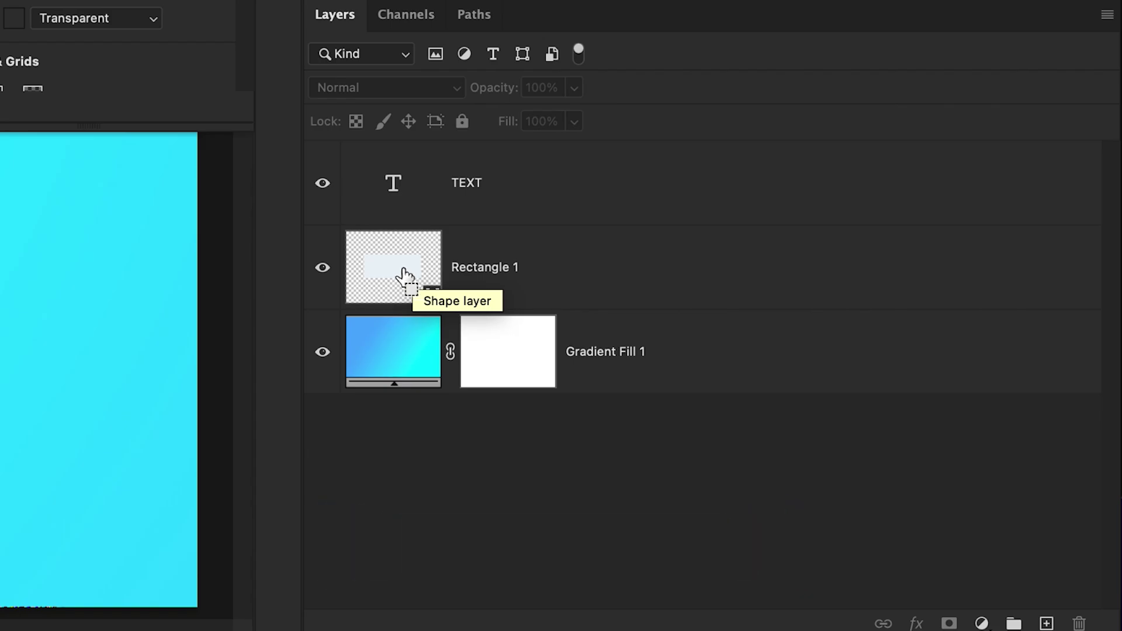
# Step: Load Rectangle 1 as a selection, align TEXT to its horizontal and vertical centers, then deselect
pyautogui.keyDown('super'); pyautogui.click(403, 272); pyautogui.keyUp('super')
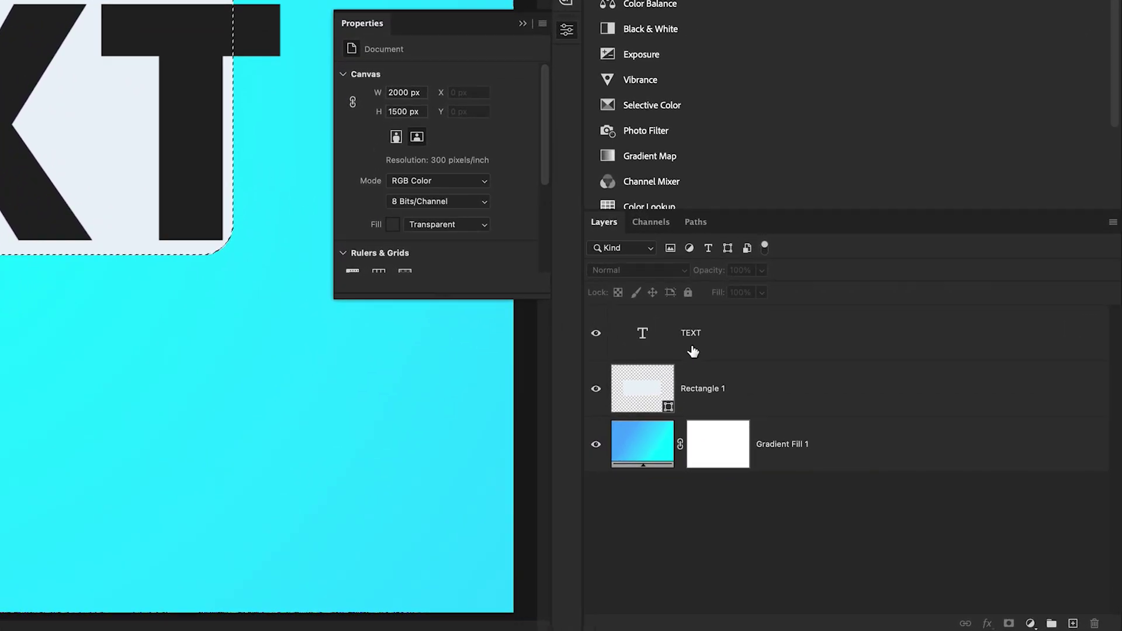
pyautogui.click(887, 473)
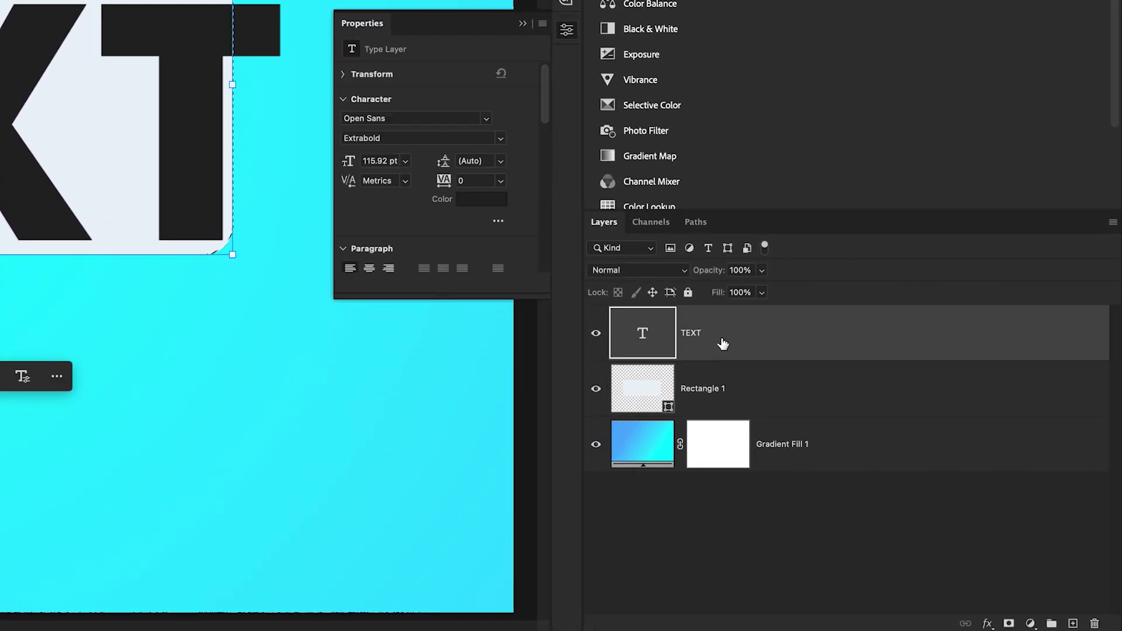
pyautogui.press('v')
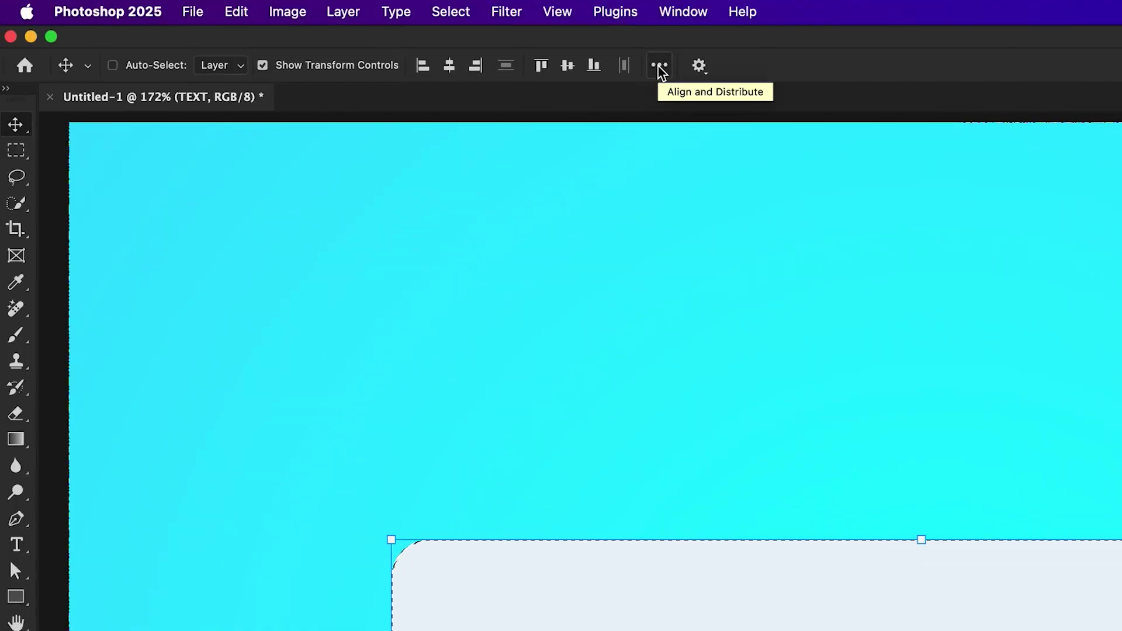
pyautogui.click(659, 66)
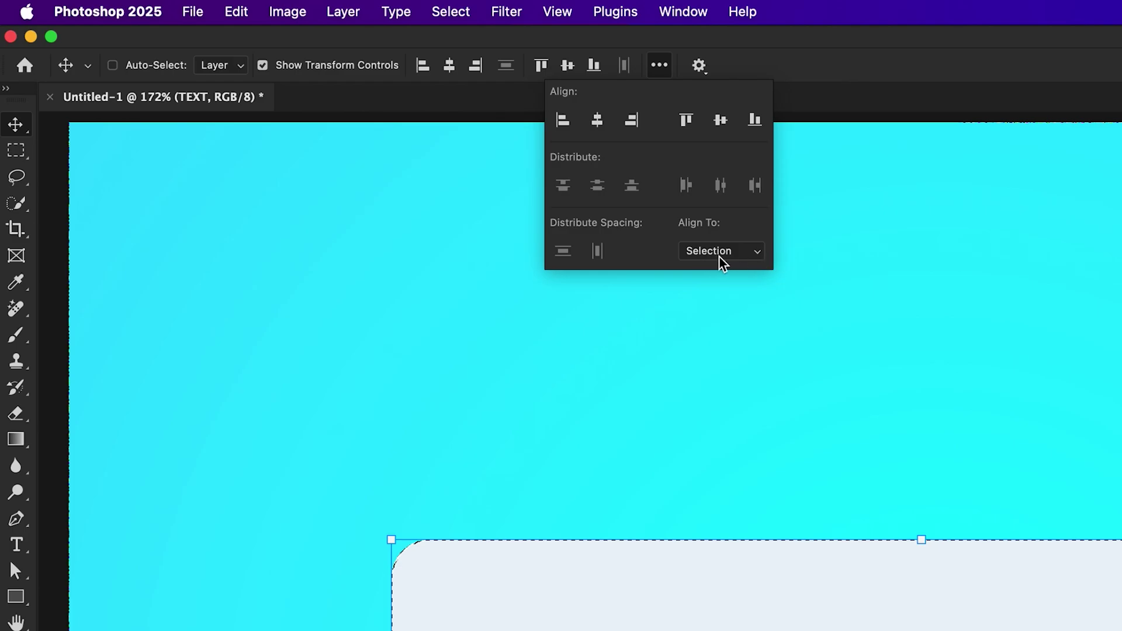
pyautogui.click(664, 74)
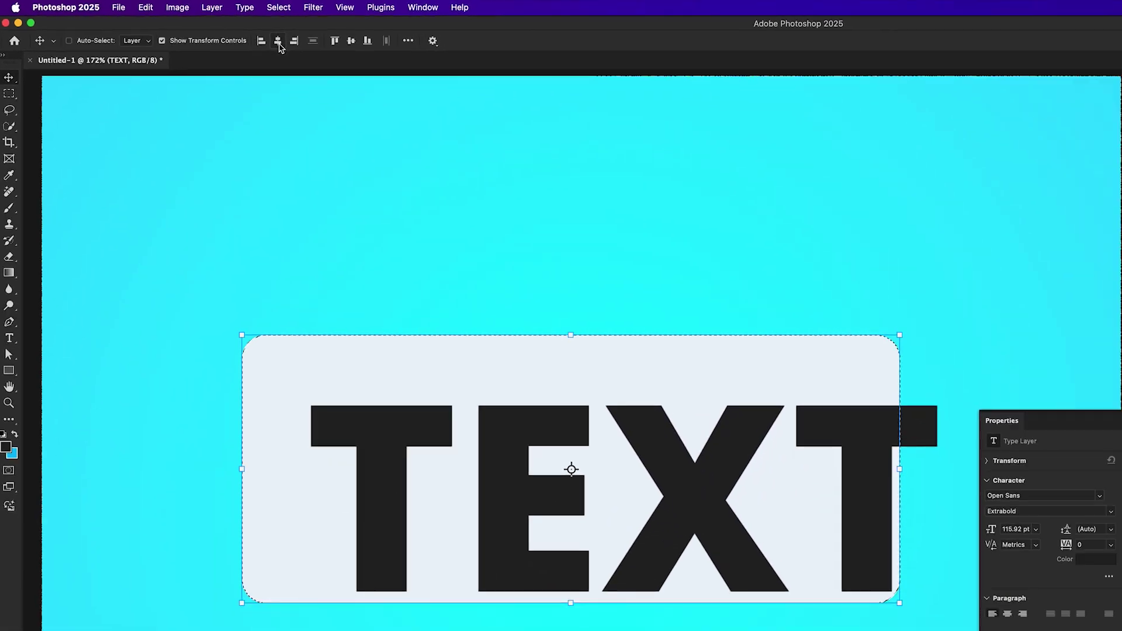
pyautogui.click(278, 42)
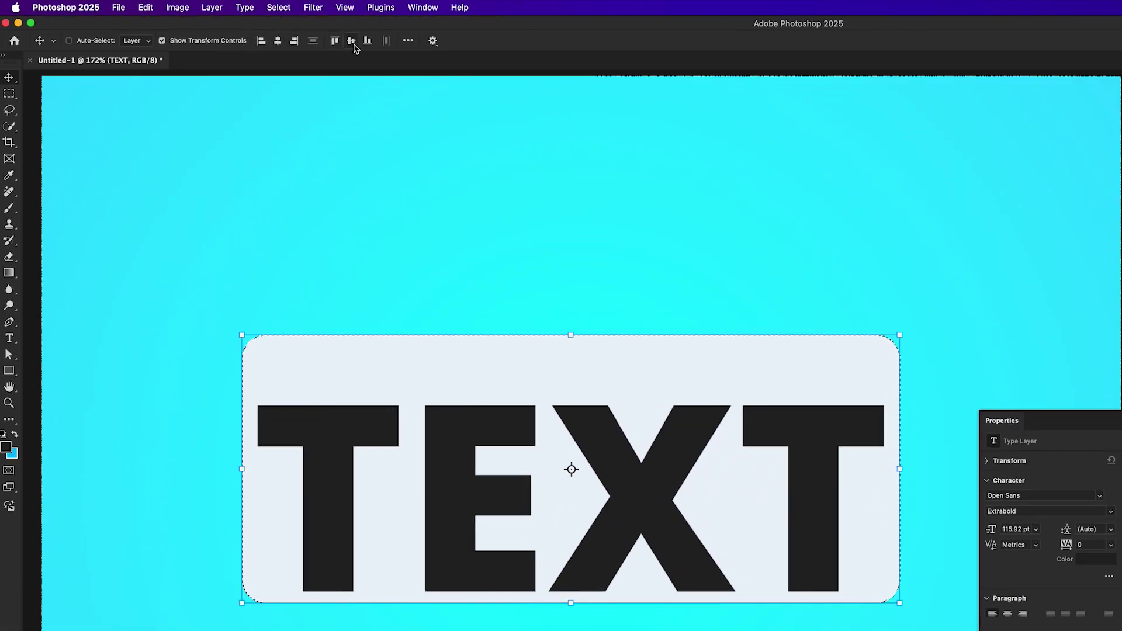
pyautogui.click(353, 44)
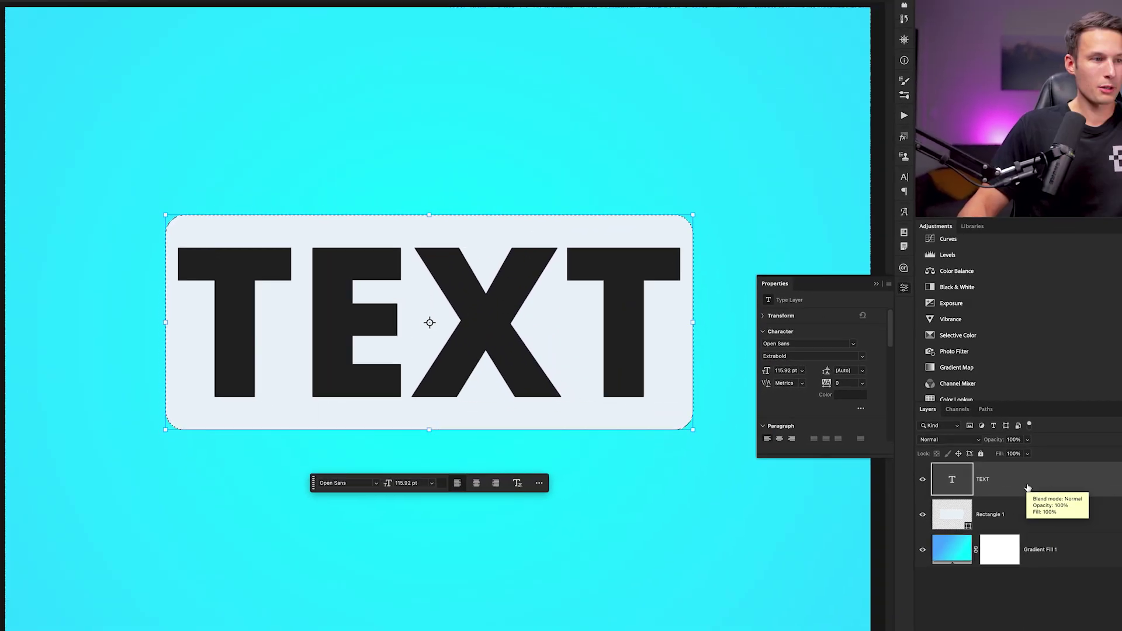
pyautogui.press('super+d')
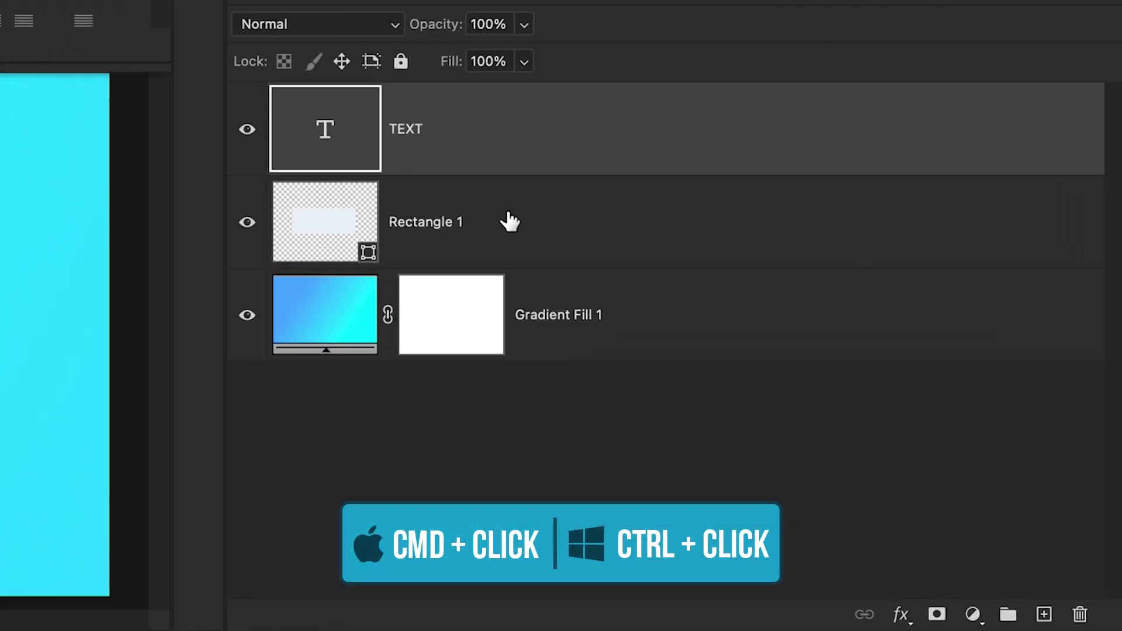
# Step: Select Rectangle 1 with TEXT and scale both down together to about 87%
pyautogui.keyDown('super'); pyautogui.click(509, 221); pyautogui.keyUp('super')
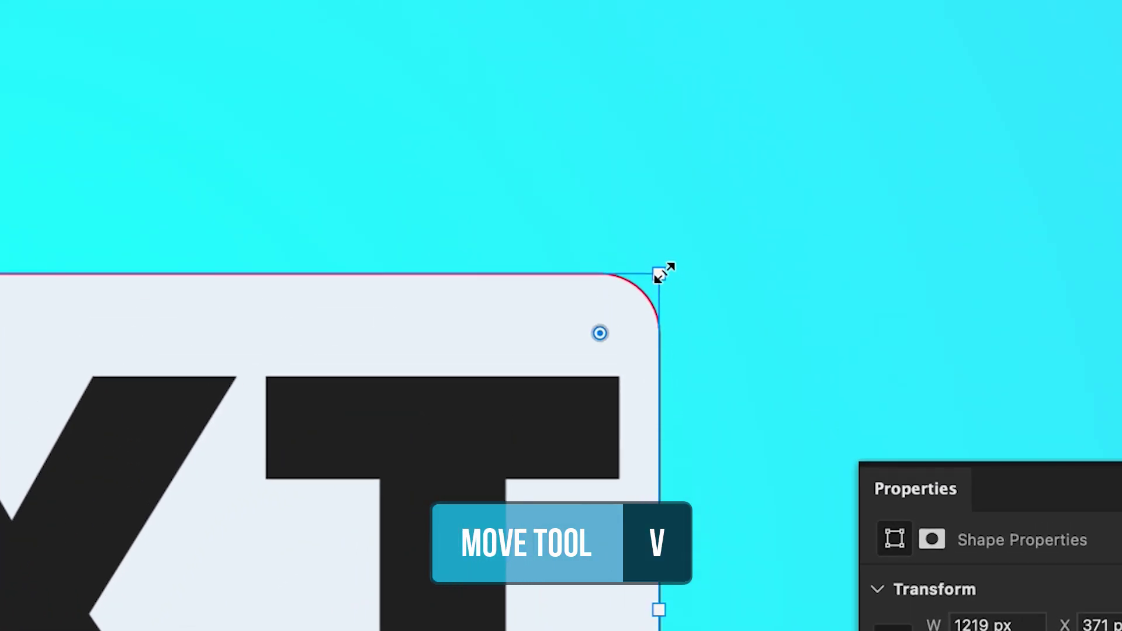
pyautogui.moveTo(660, 273); pyautogui.dragTo(0, 563)
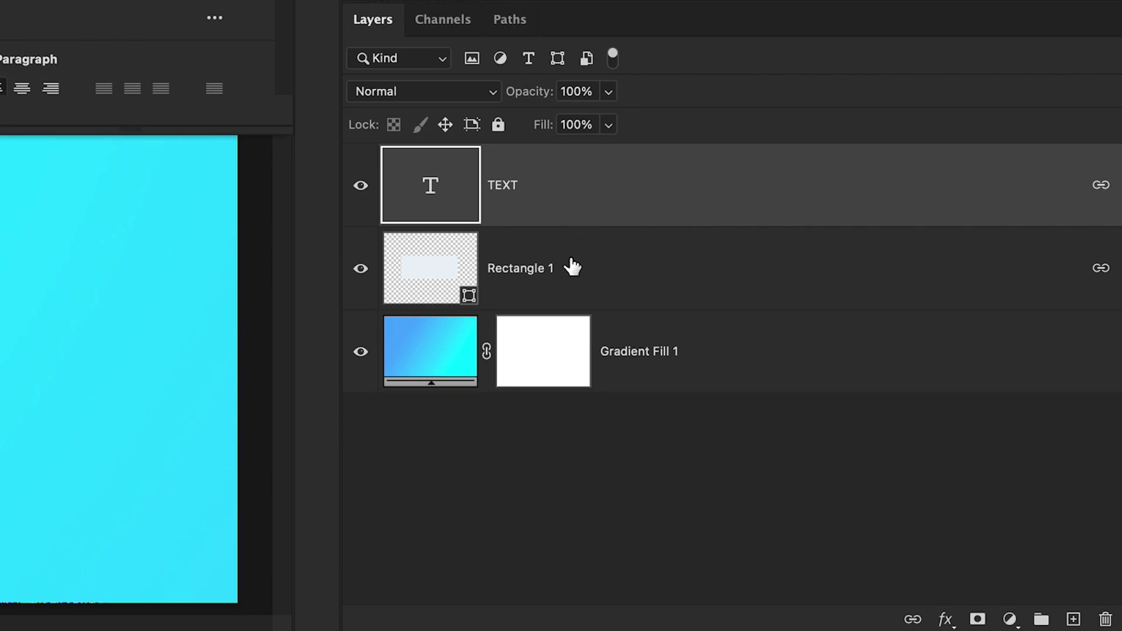
# Step: Set the TEXT layer's Fill Opacity to 0% in Blending Options
pyautogui.doubleClick(602, 188)
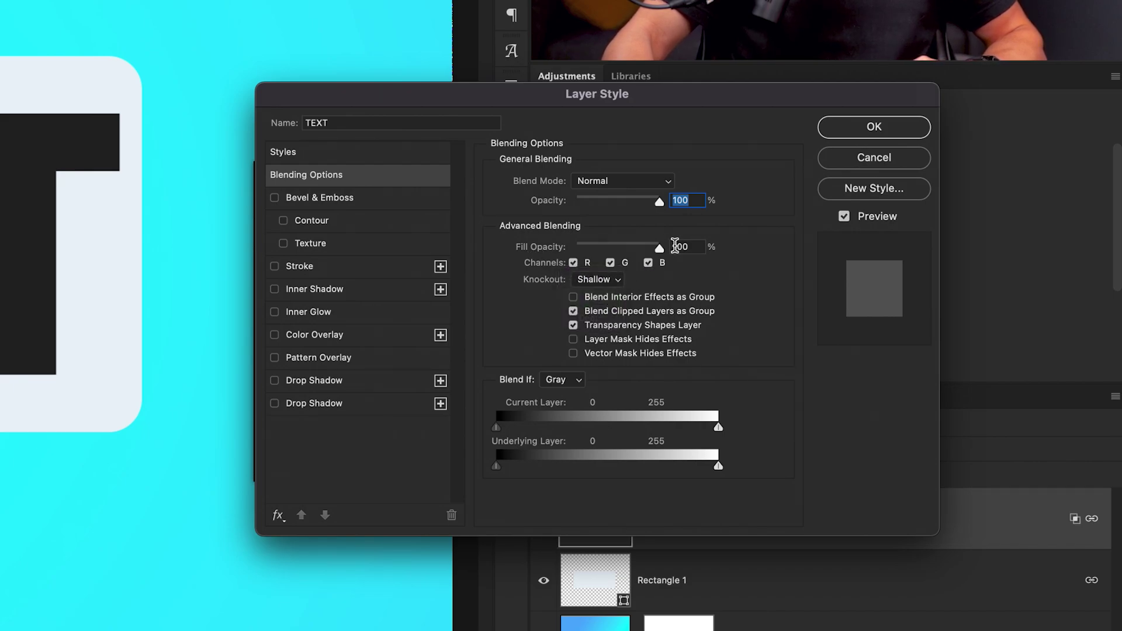
pyautogui.moveTo(659, 248); pyautogui.dragTo(553, 248)
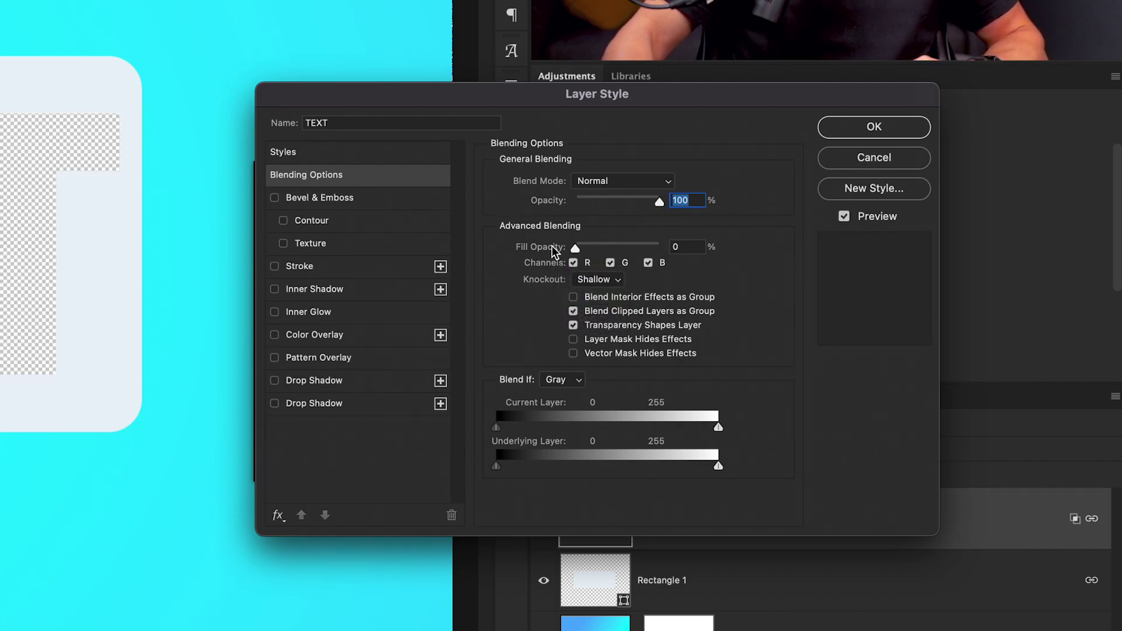
pyautogui.click(870, 127)
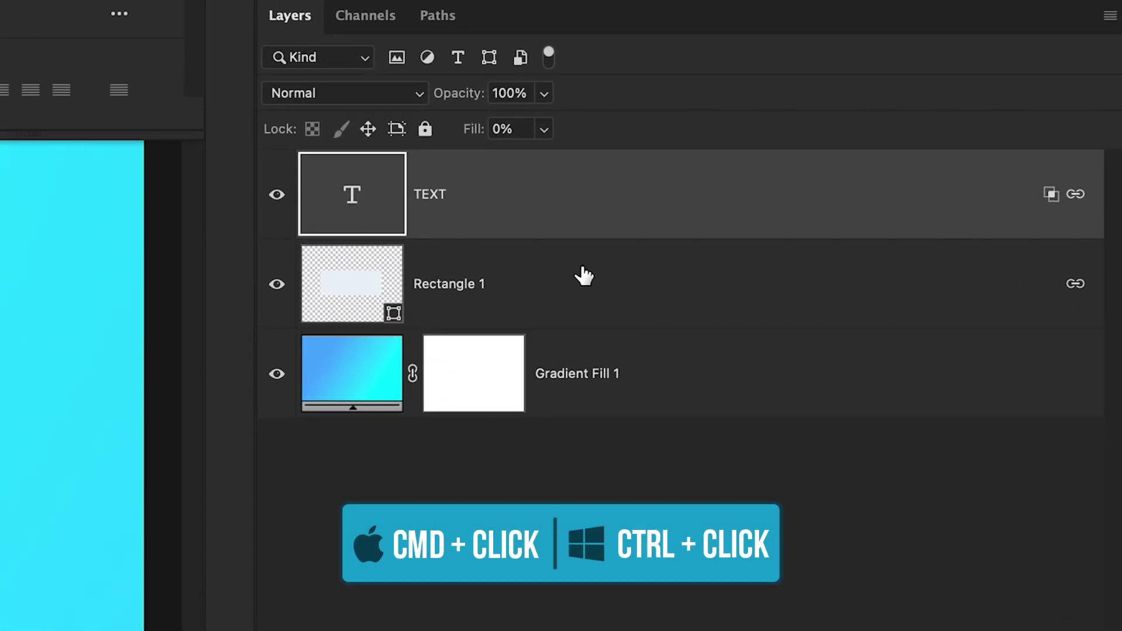
# Step: Group TEXT with Rectangle 1, nudge the group slightly up-left, and select Gradient Fill 1
pyautogui.keyDown('ctrl'); pyautogui.click(587, 294); pyautogui.keyUp('ctrl')
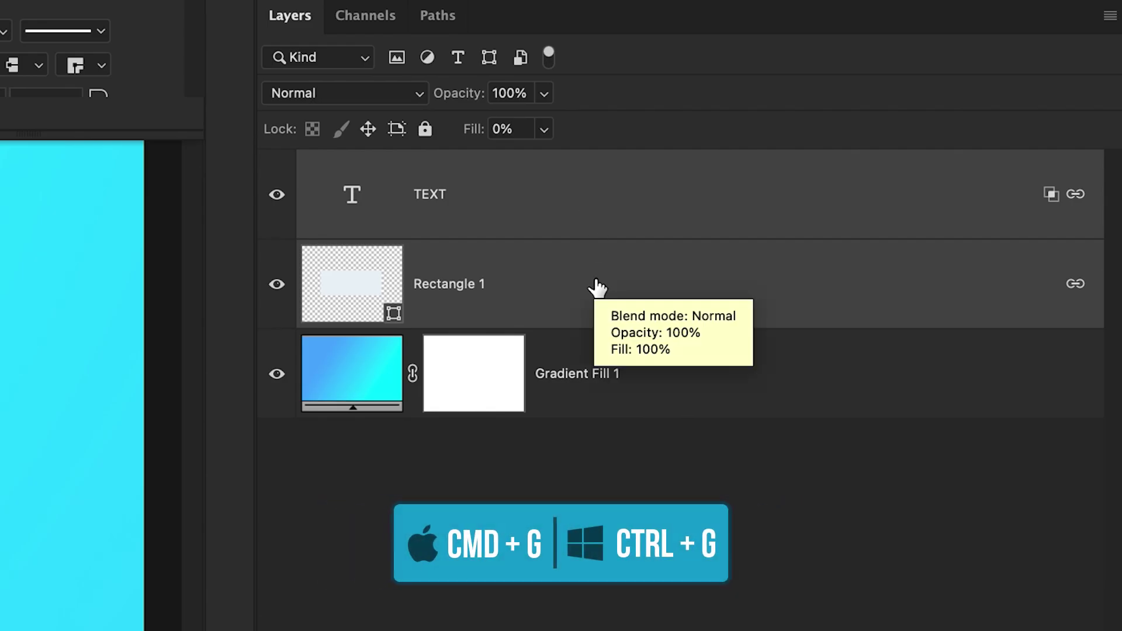
pyautogui.press('super+g')
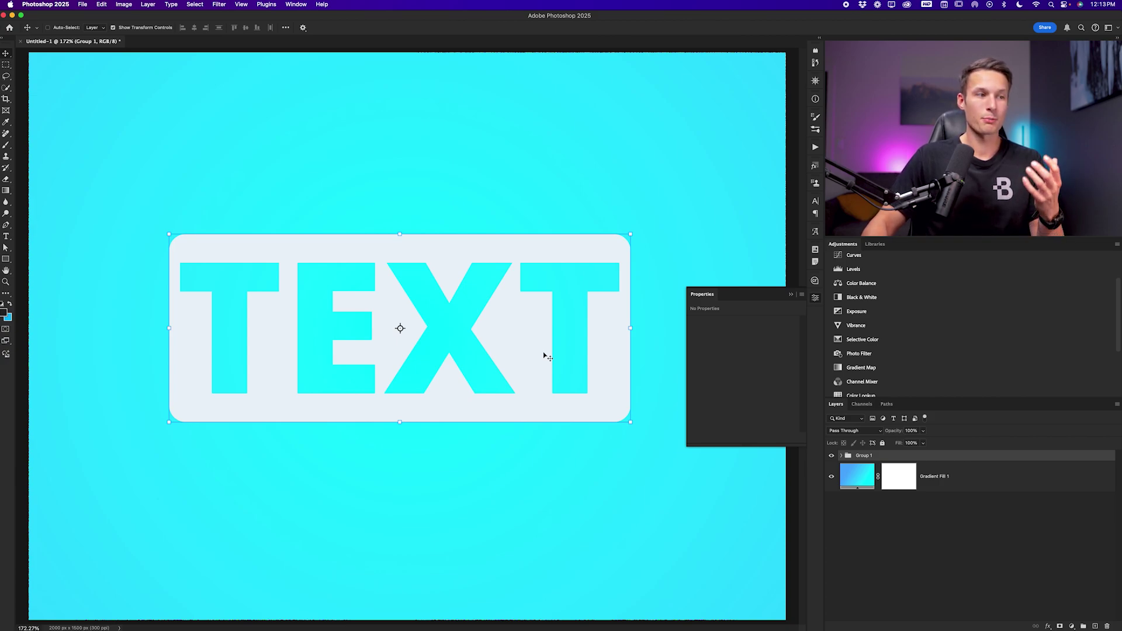
pyautogui.moveTo(544, 356); pyautogui.dragTo(510, 348)
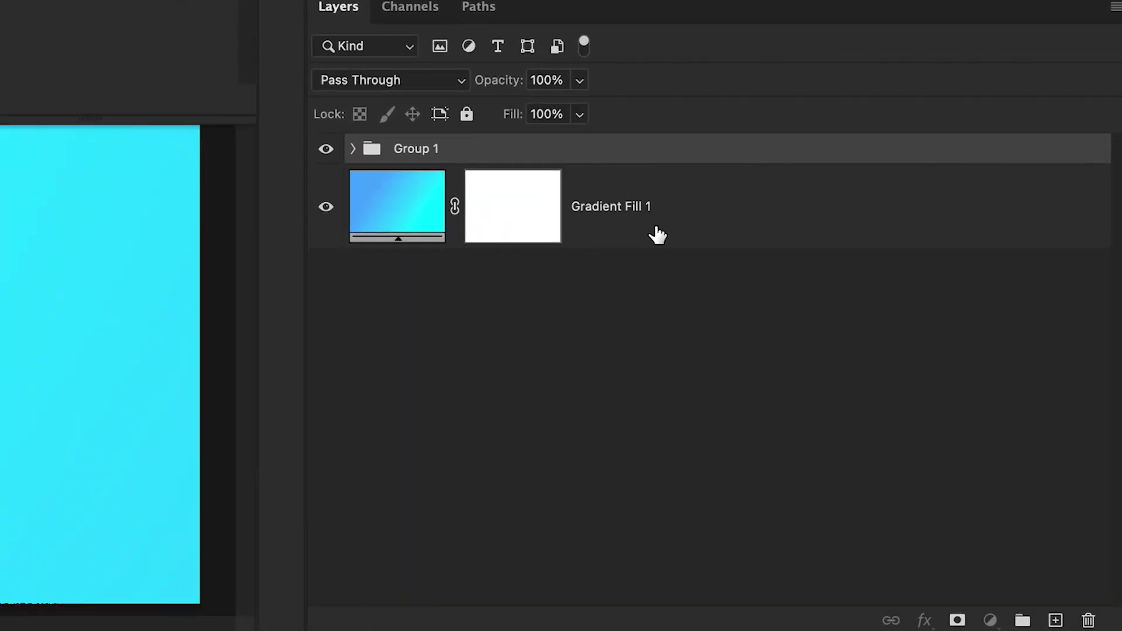
pyautogui.click(950, 486)
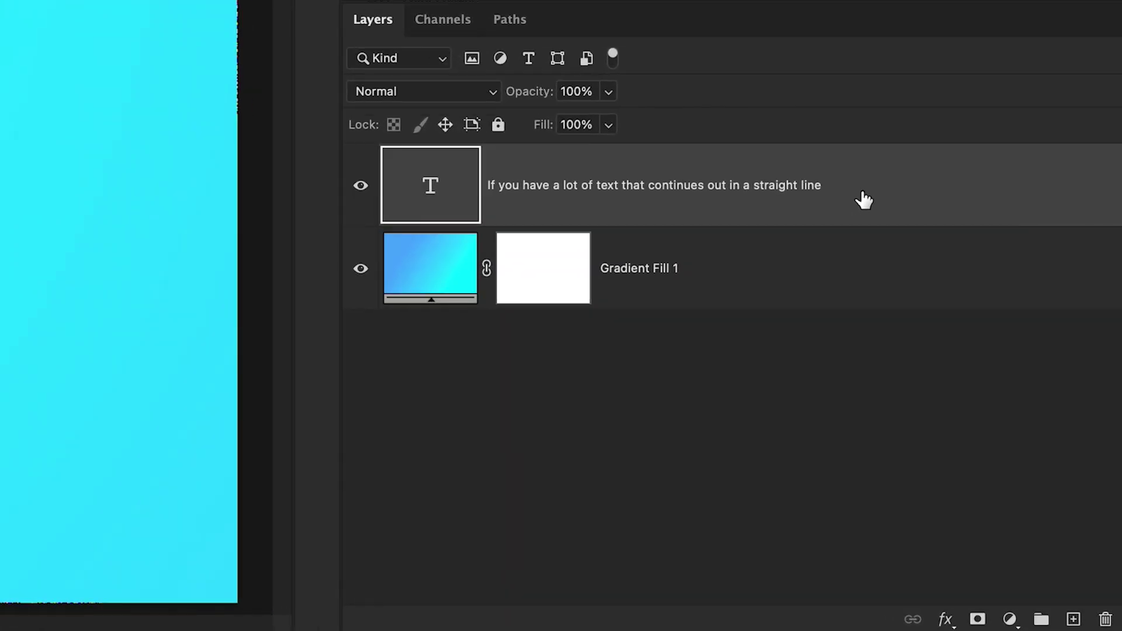
# Step: Convert the sentence's text layer to paragraph text
pyautogui.rightClick(1018, 469)
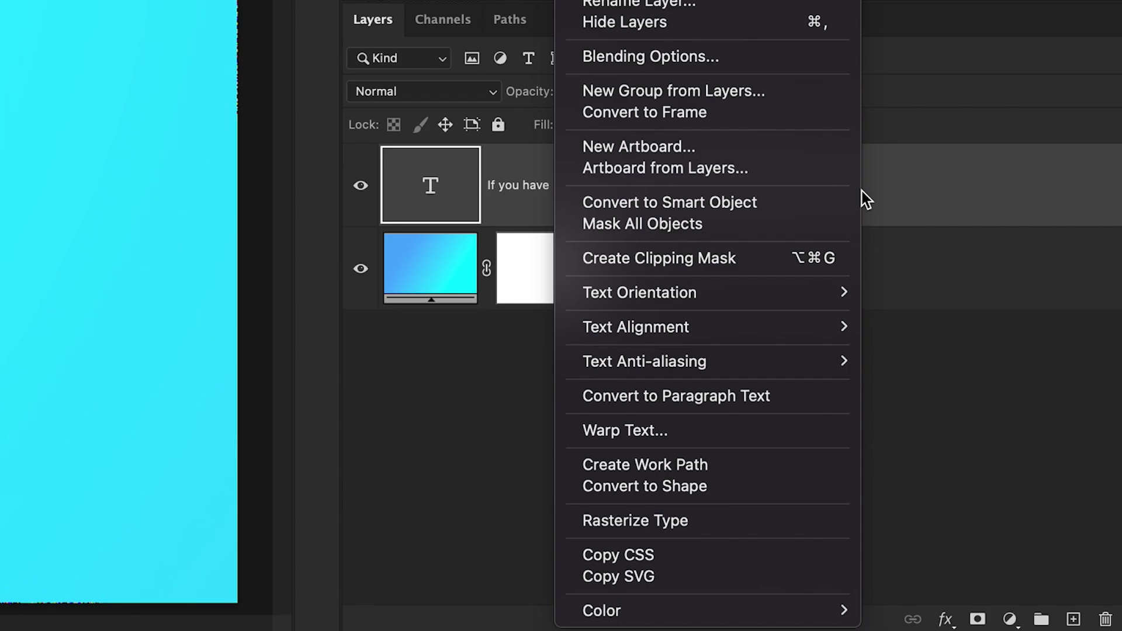
pyautogui.click(734, 405)
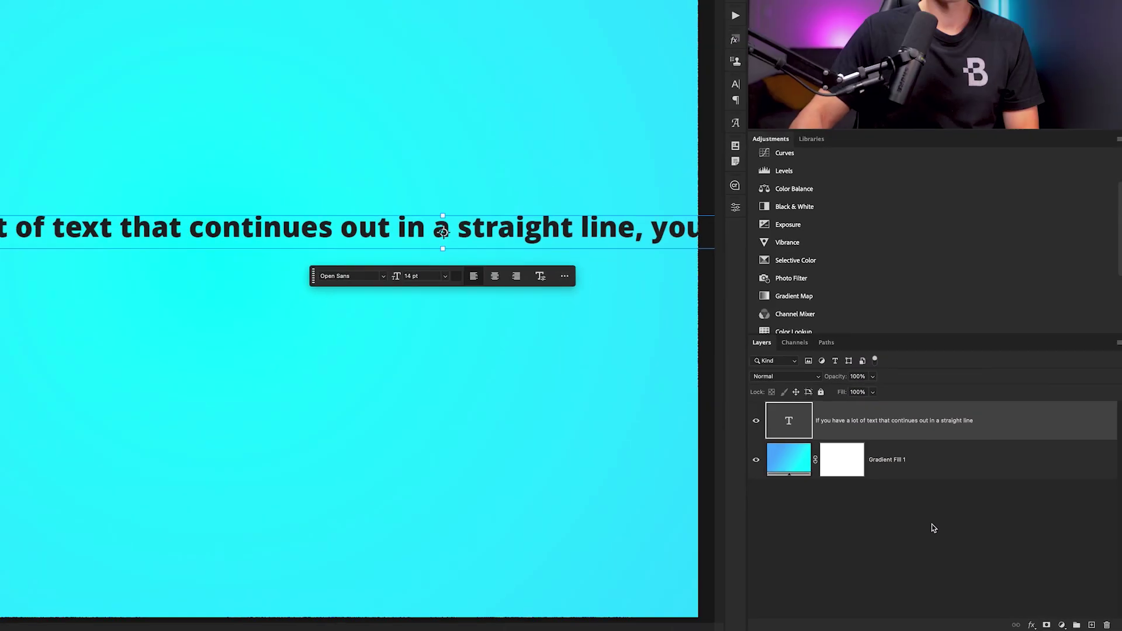
pyautogui.press('t')
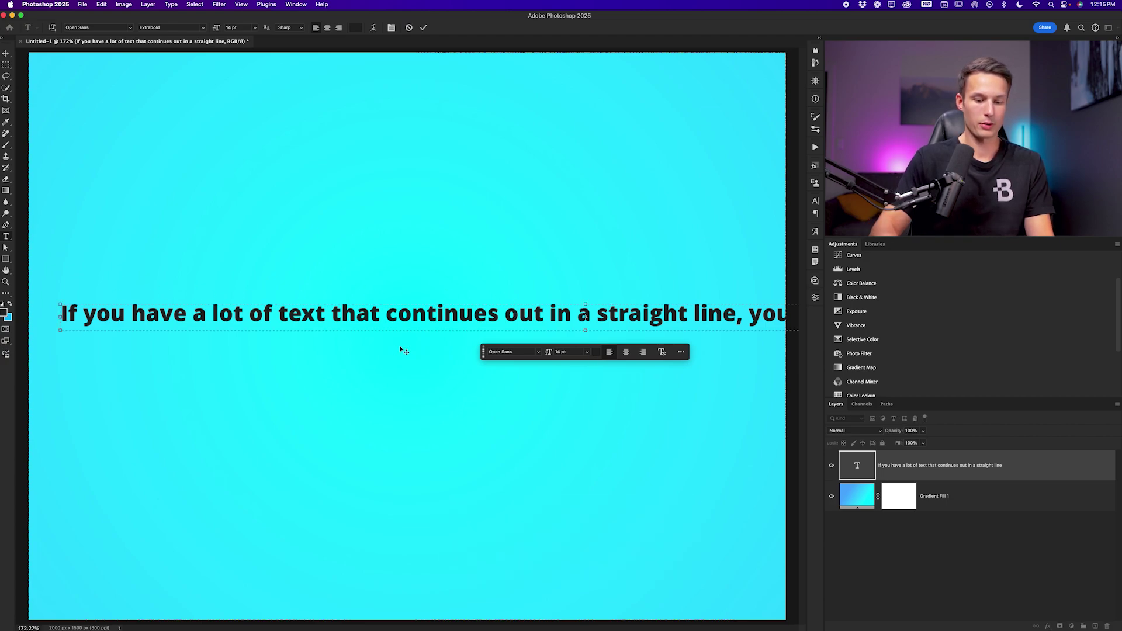
# Step: Resize the paragraph text box so the sentence wraps onto several lines
pyautogui.press('super+minus')
pyautogui.press('super+minus')
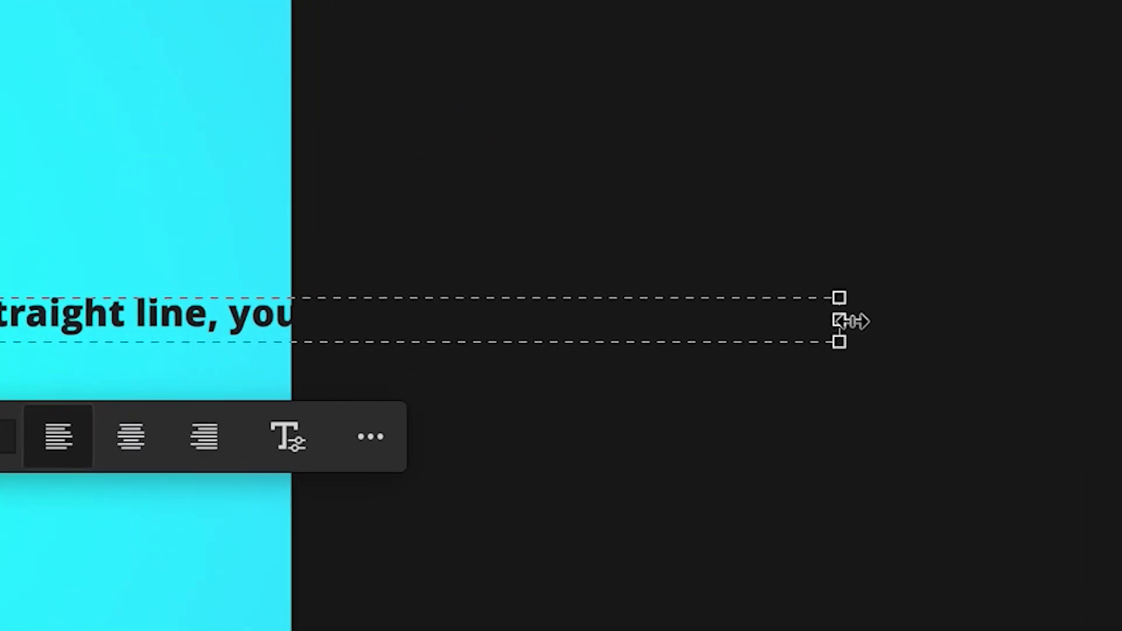
pyautogui.moveTo(847, 320); pyautogui.dragTo(571, 331)
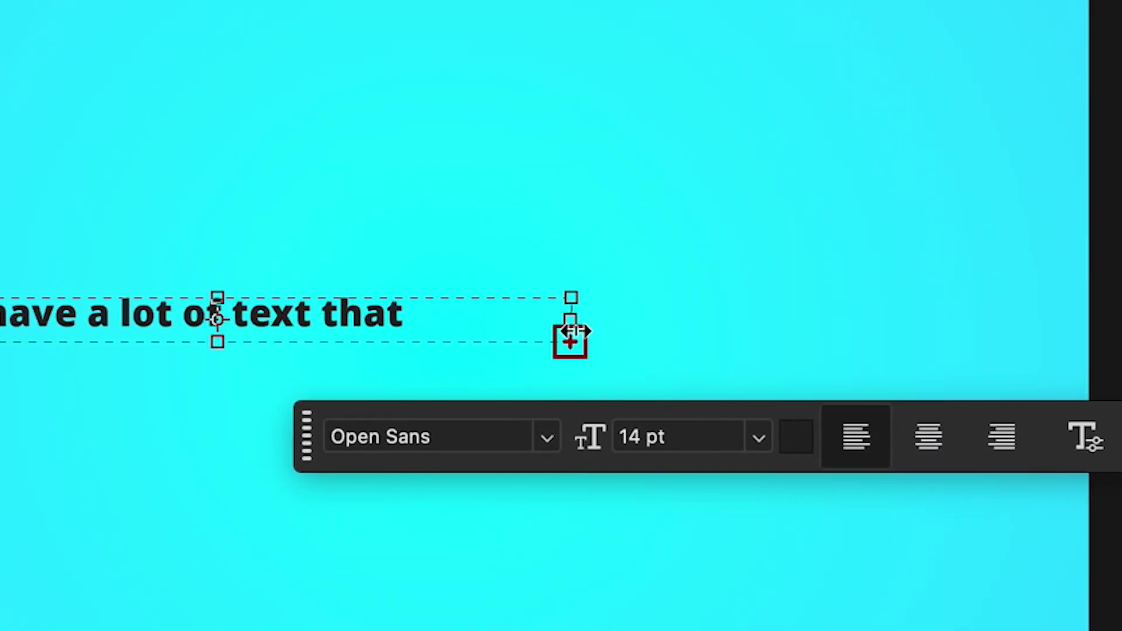
pyautogui.moveTo(217, 342); pyautogui.dragTo(233, 630)
pyautogui.moveTo(396, 529); pyautogui.dragTo(396, 523)
pyautogui.moveTo(647, 393); pyautogui.dragTo(734, 193)
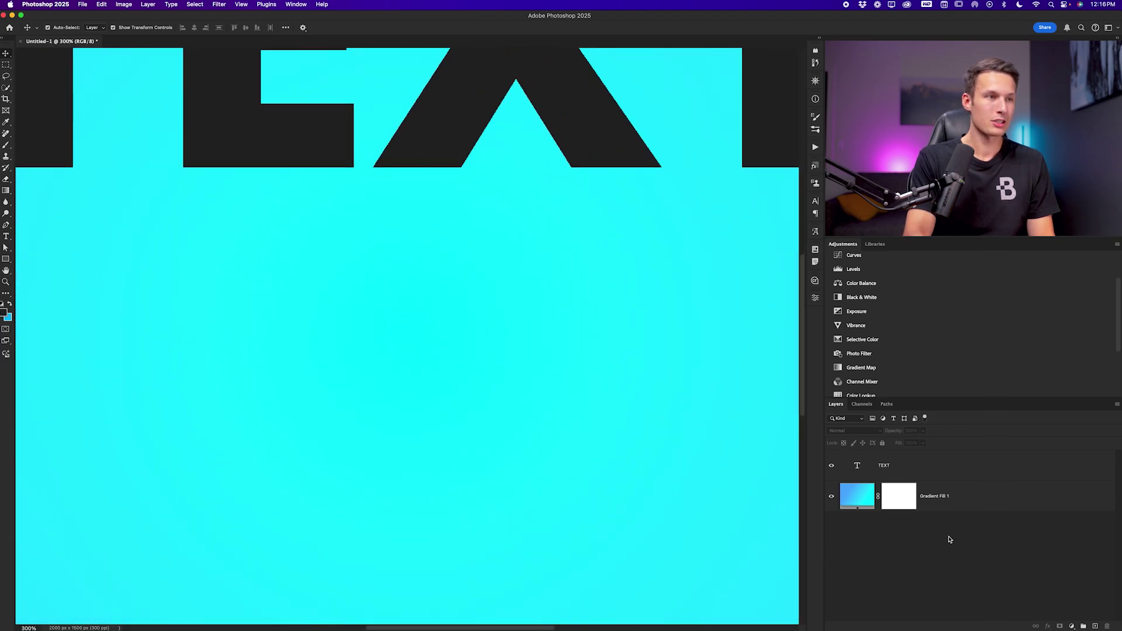
# Step: Zoom in to 400% and select the TEXT layer to inspect its crisp edges
pyautogui.scroll(10, 446, 355)
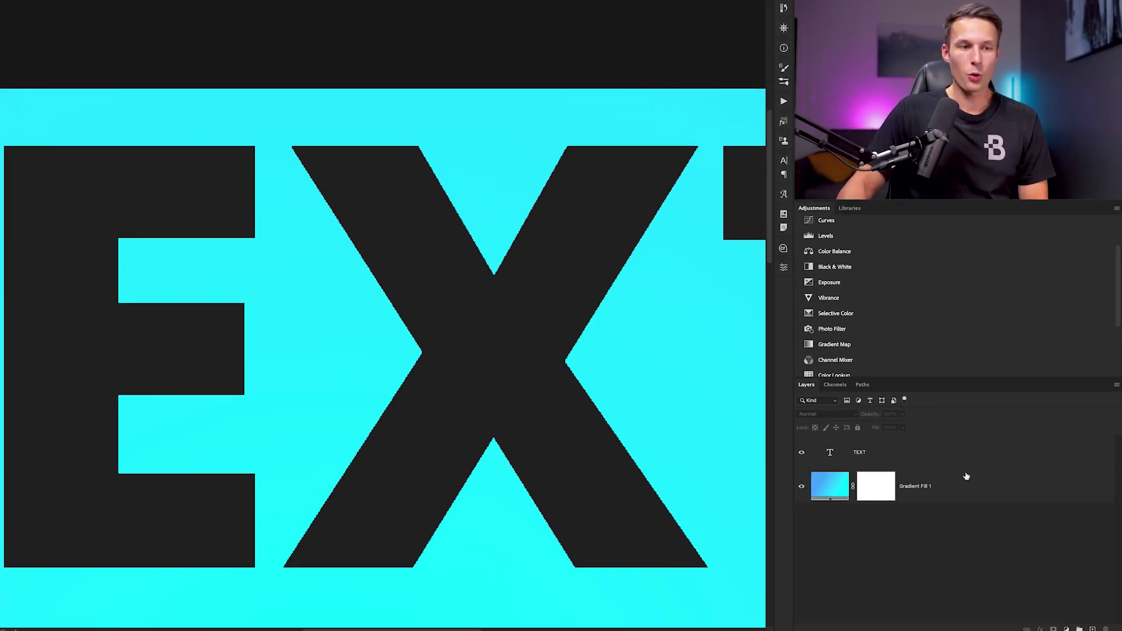
pyautogui.click(966, 476)
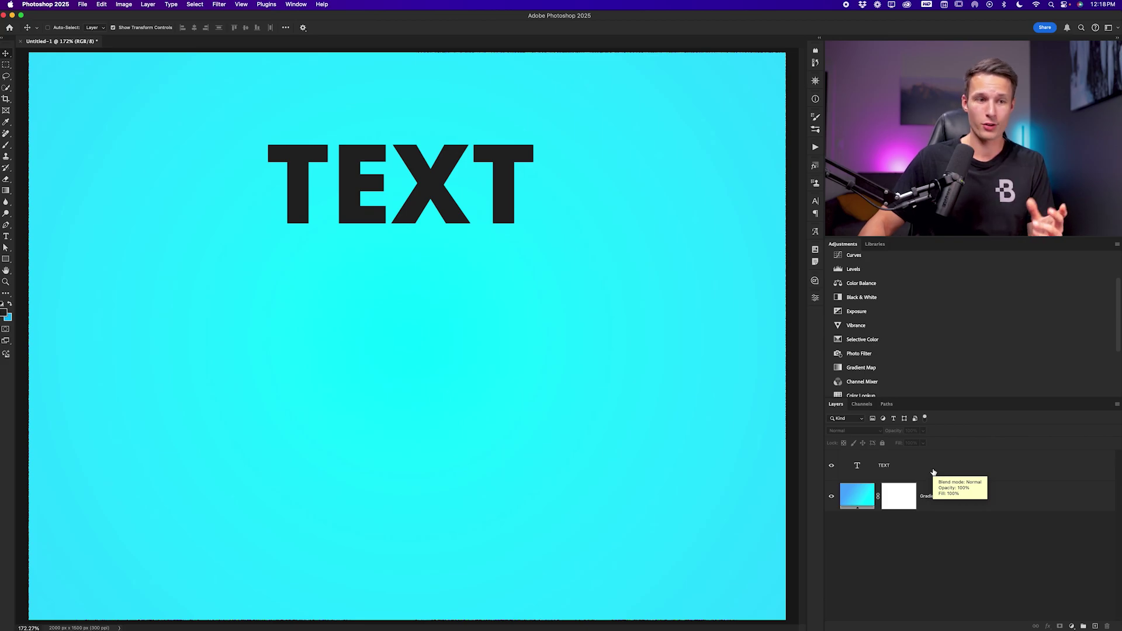
# Step: Turn the TEXT layer to vertical orientation and move it up and to the right
pyautogui.click(933, 472)
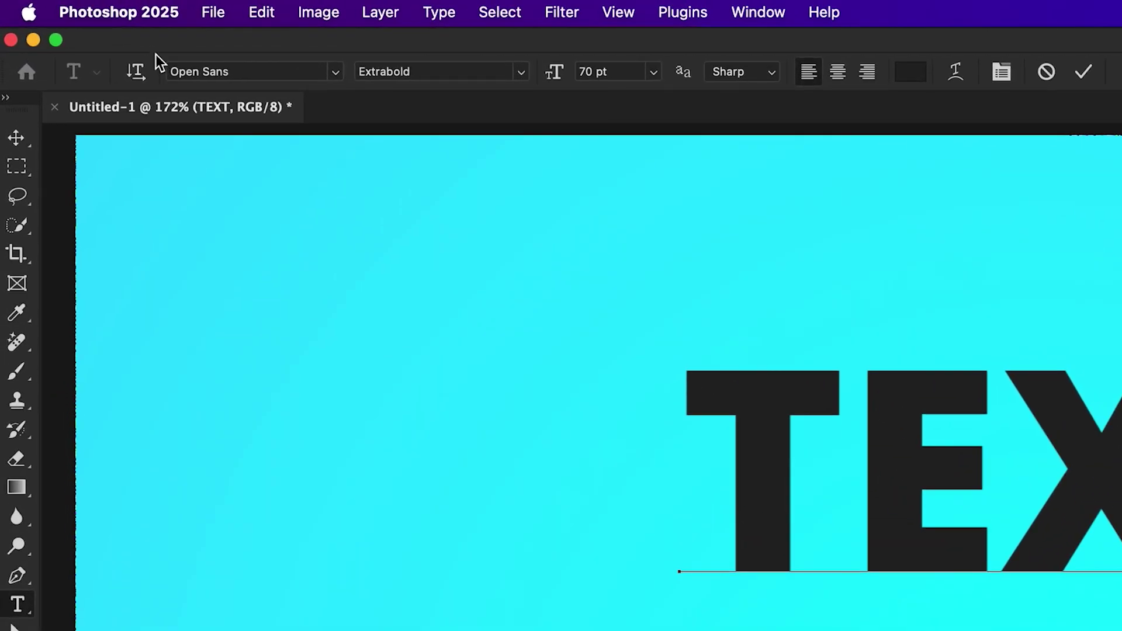
pyautogui.click(135, 72)
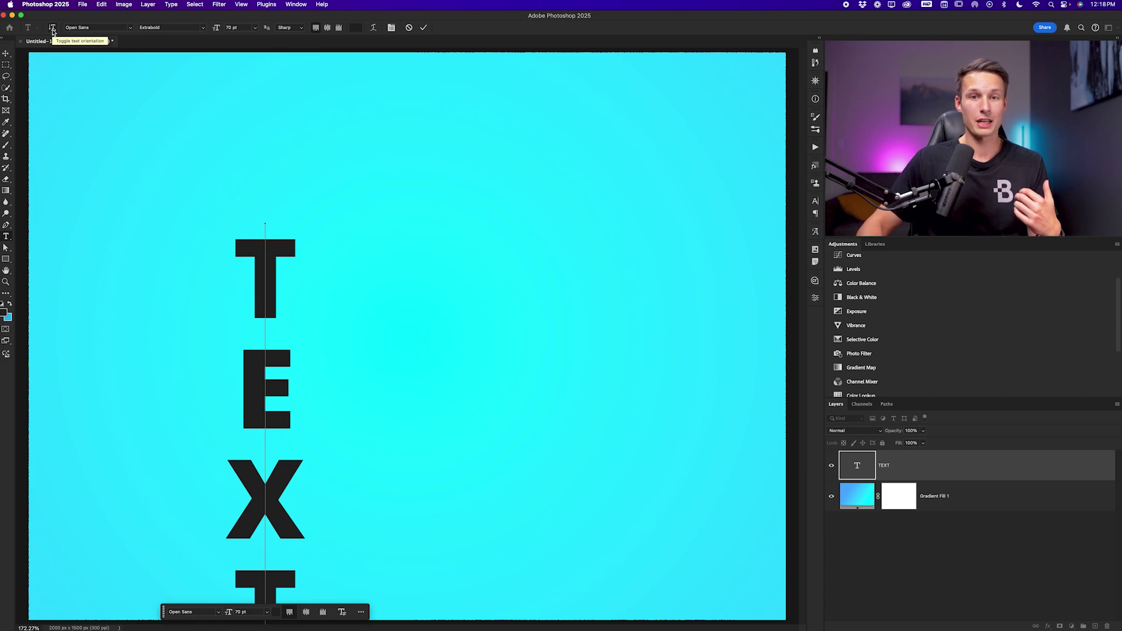
pyautogui.click(52, 30)
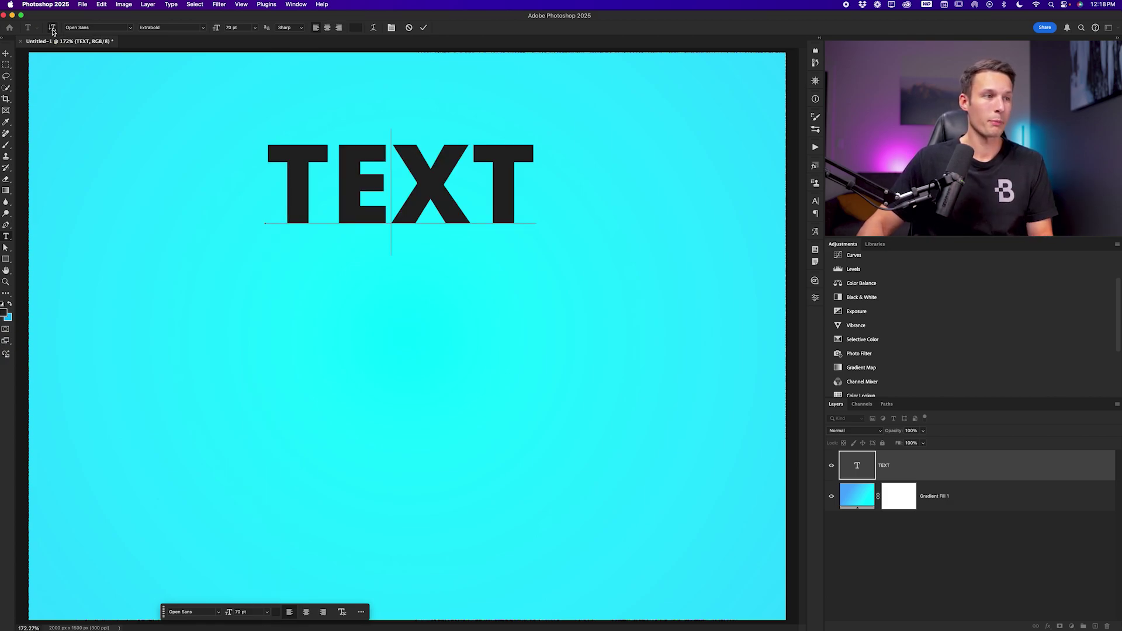
pyautogui.click(52, 31)
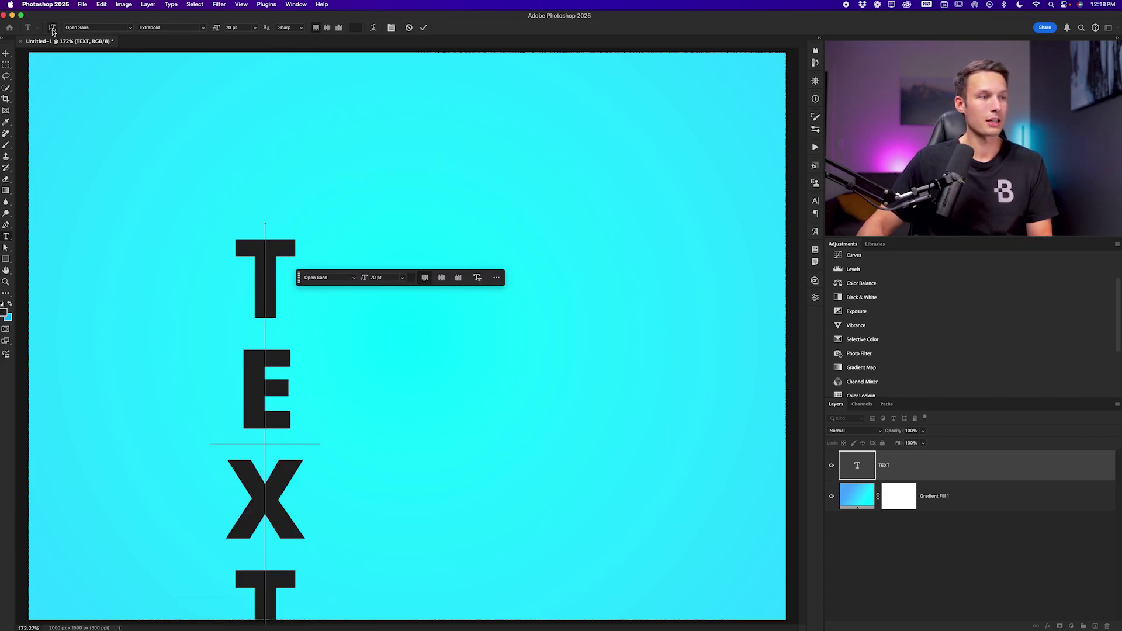
pyautogui.click(425, 29)
pyautogui.press('v')
pyautogui.moveTo(291, 377); pyautogui.dragTo(362, 259)
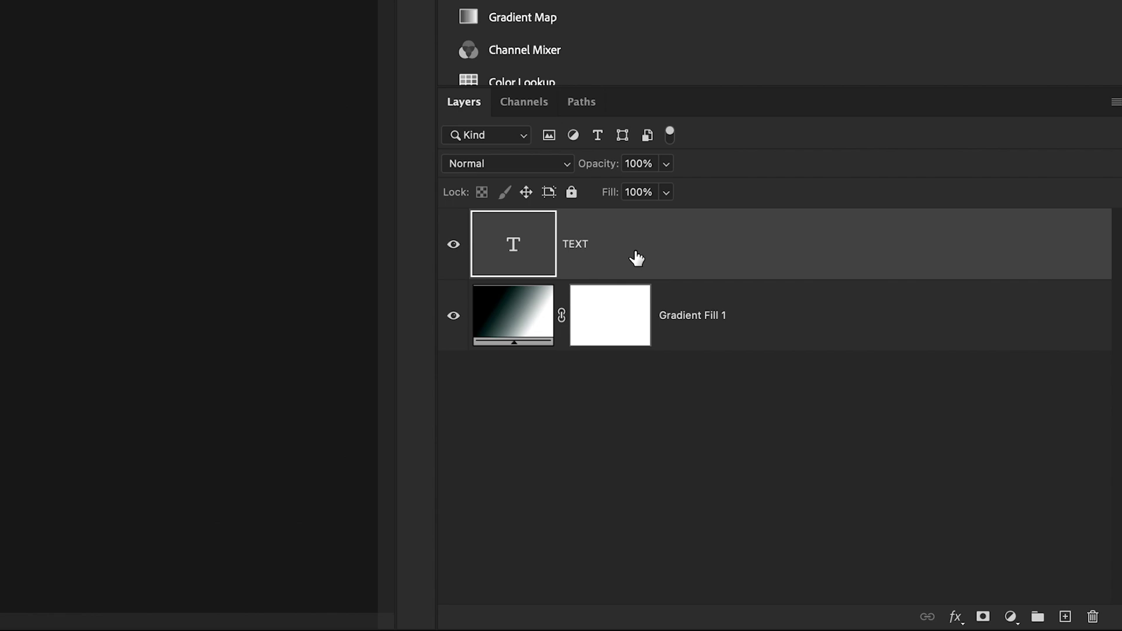
# Step: Give TEXT a white 9 px stroke and set its Fill Opacity to 0%
pyautogui.doubleClick(636, 258)
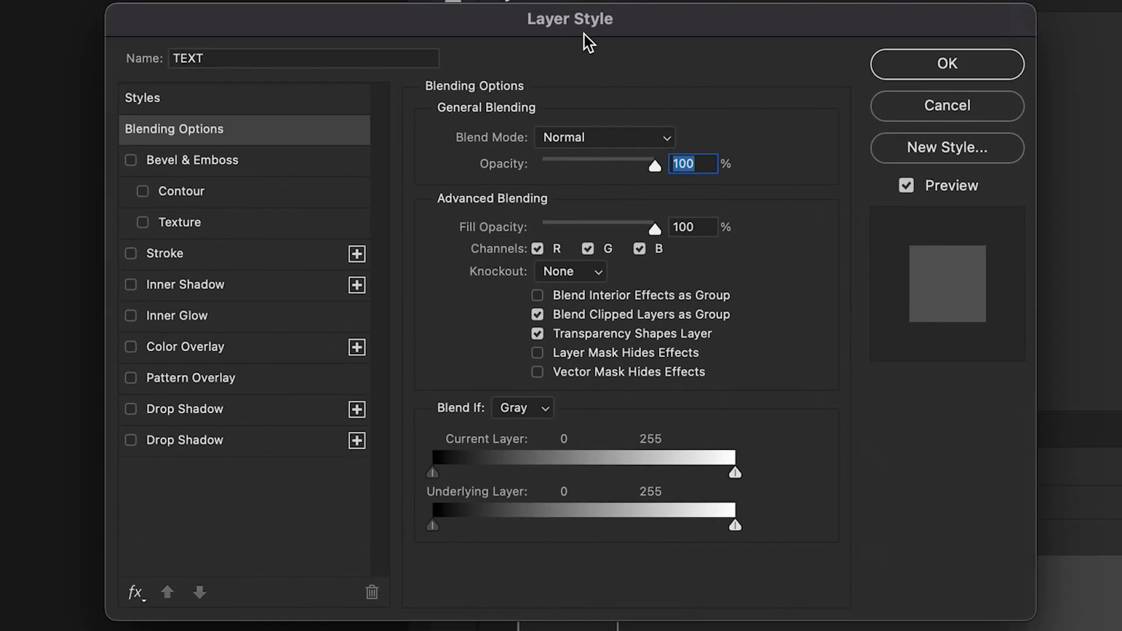
pyautogui.click(266, 263)
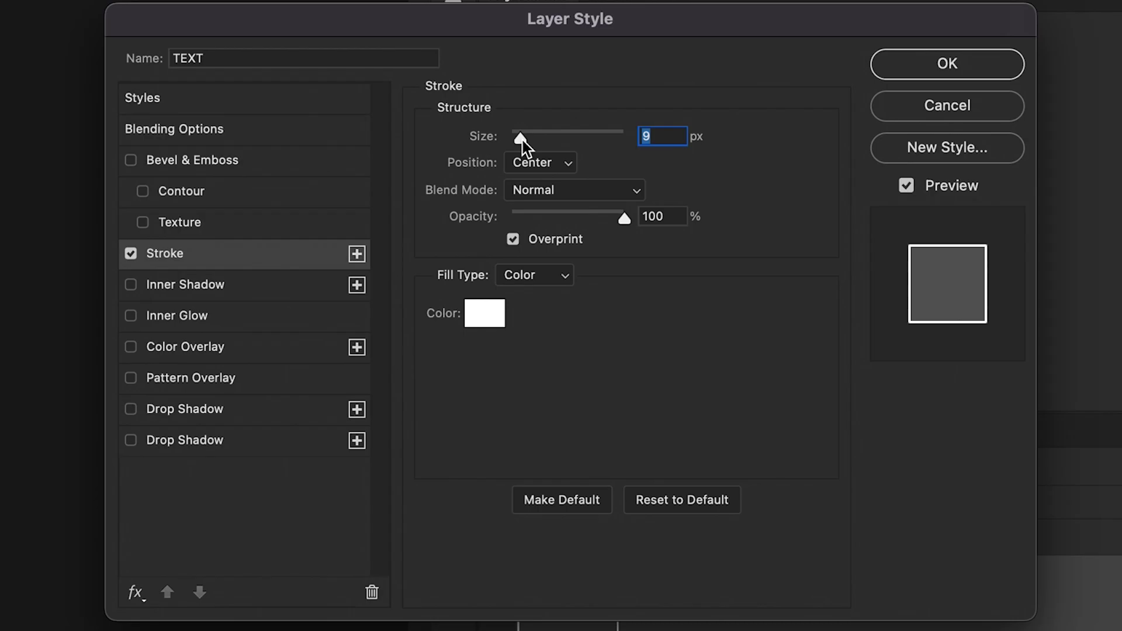
pyautogui.click(281, 127)
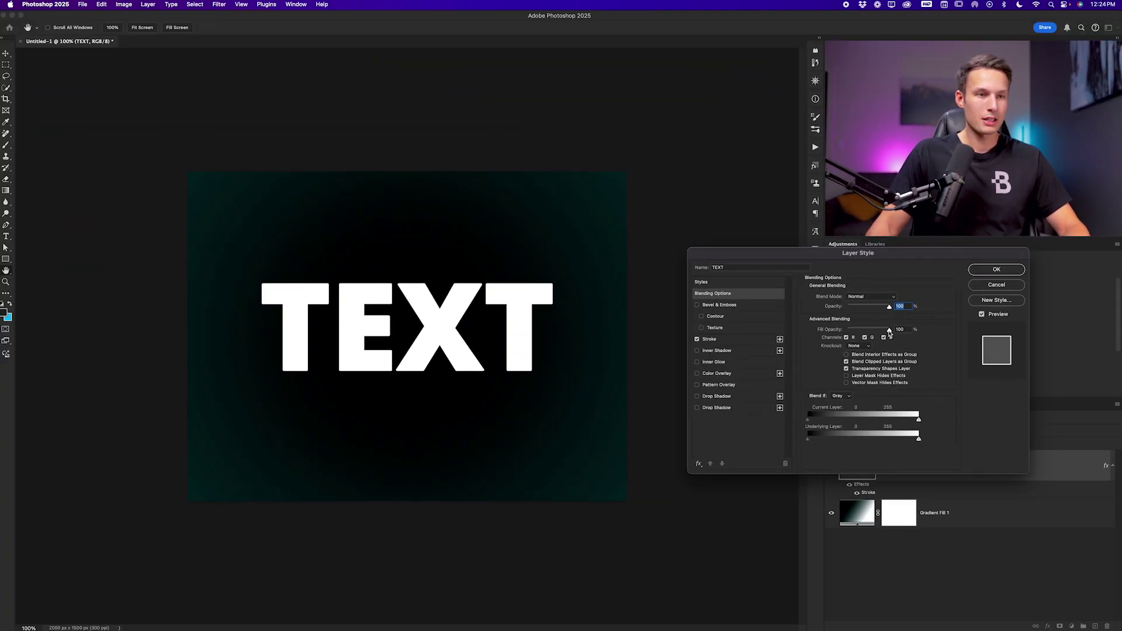
pyautogui.moveTo(888, 331); pyautogui.dragTo(846, 330)
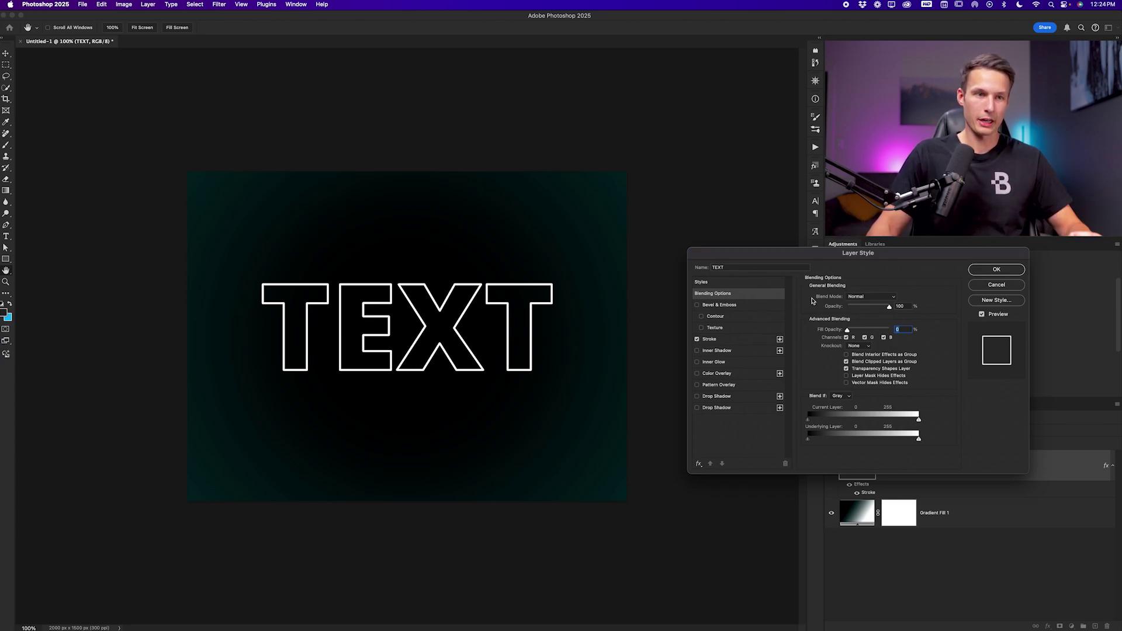
pyautogui.click(996, 270)
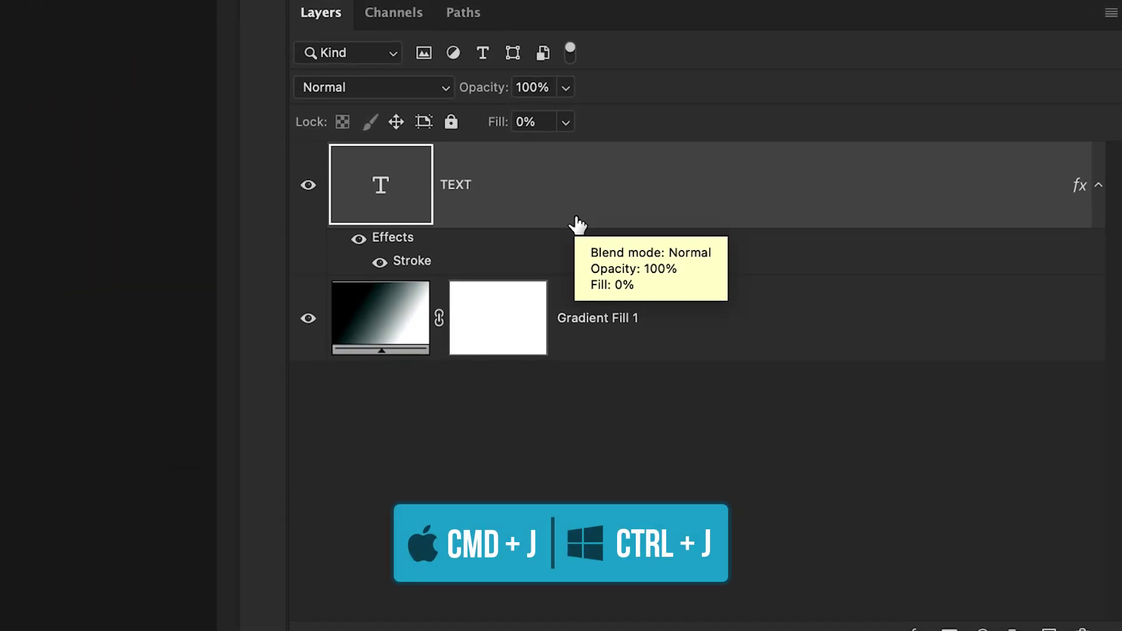
# Step: Duplicate TEXT below the original, with 100% fill and the stroke removed
pyautogui.hotkey('ctrl', 'j')
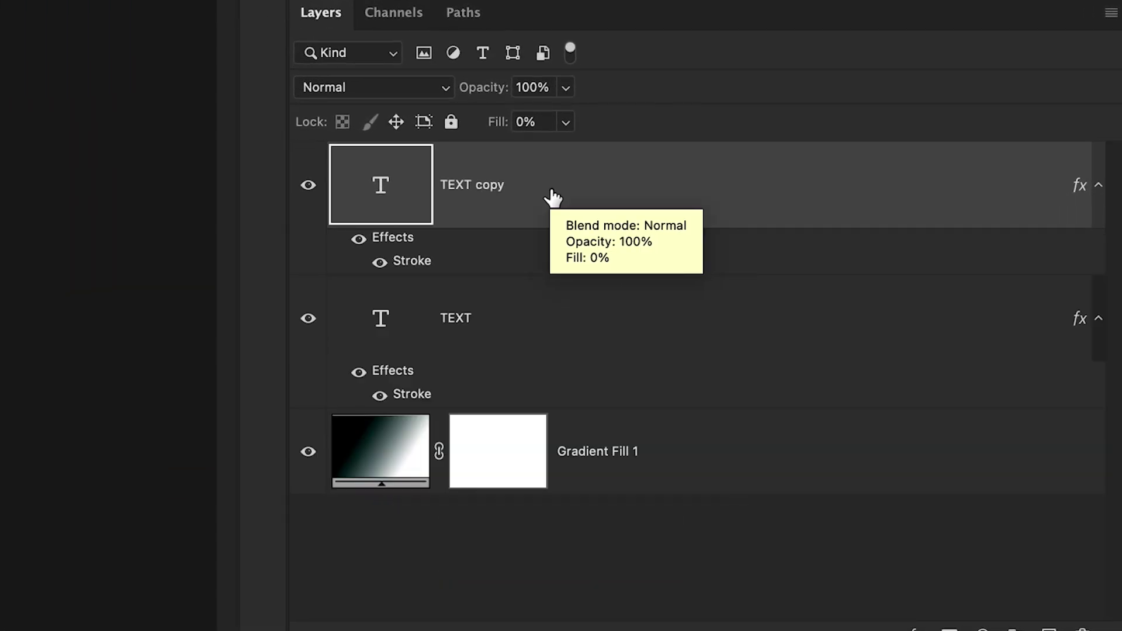
pyautogui.moveTo(553, 195); pyautogui.dragTo(549, 393)
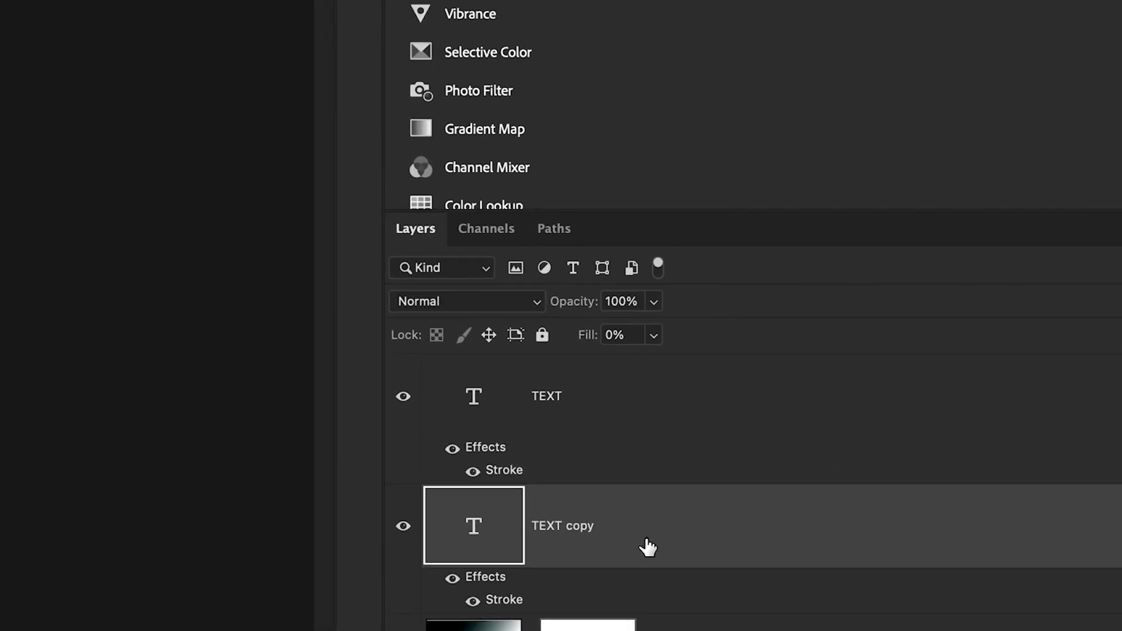
pyautogui.doubleClick(557, 338)
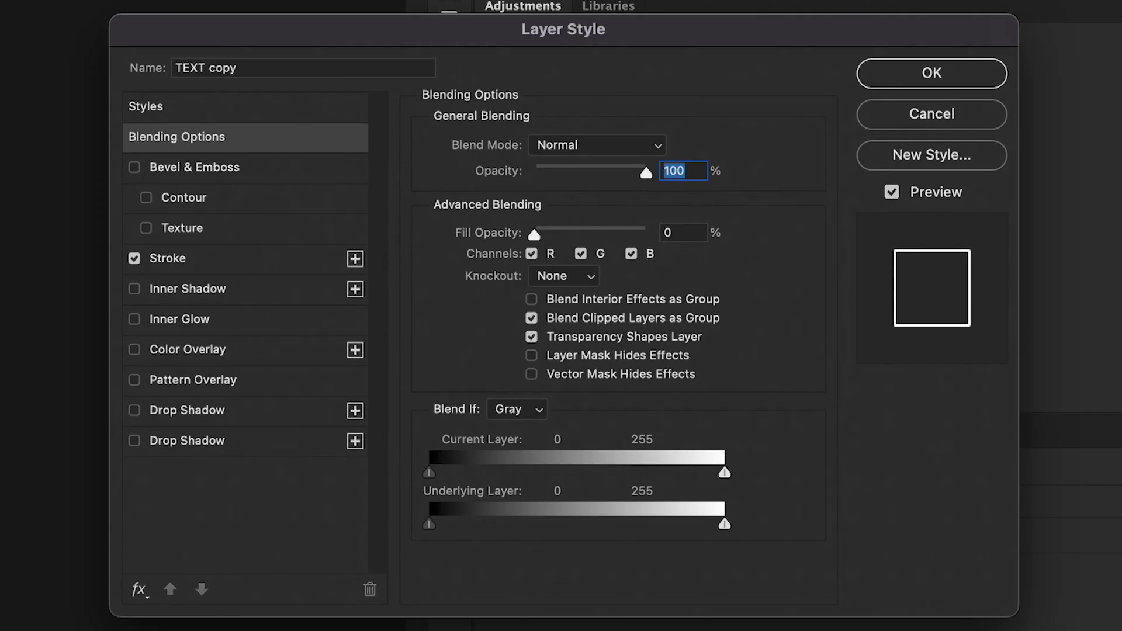
pyautogui.moveTo(540, 236); pyautogui.dragTo(677, 242)
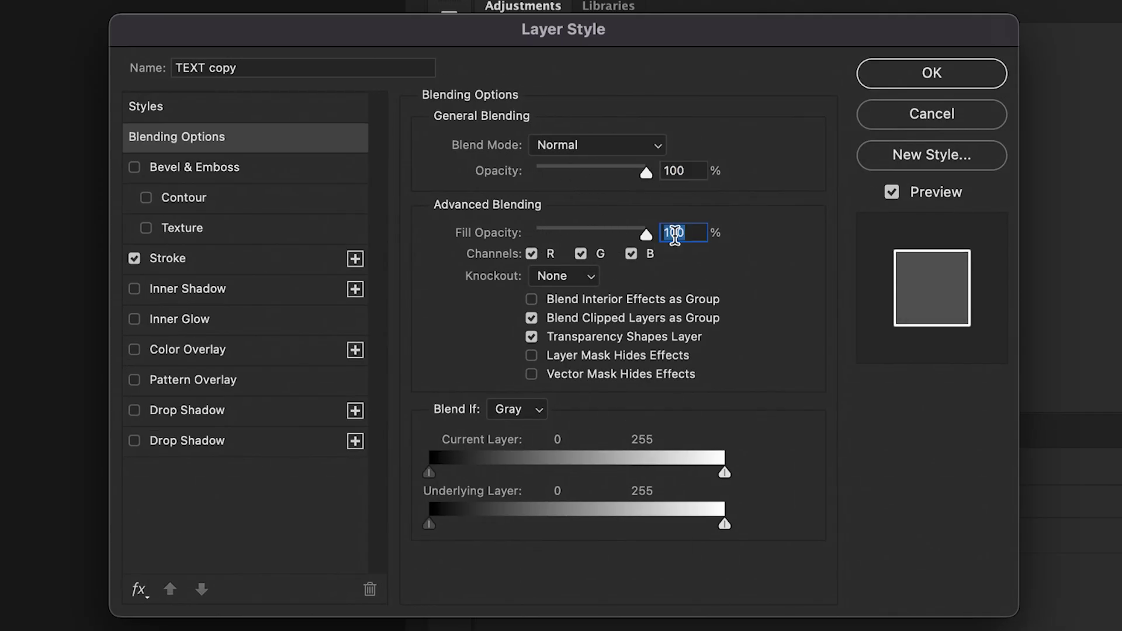
pyautogui.click(134, 258)
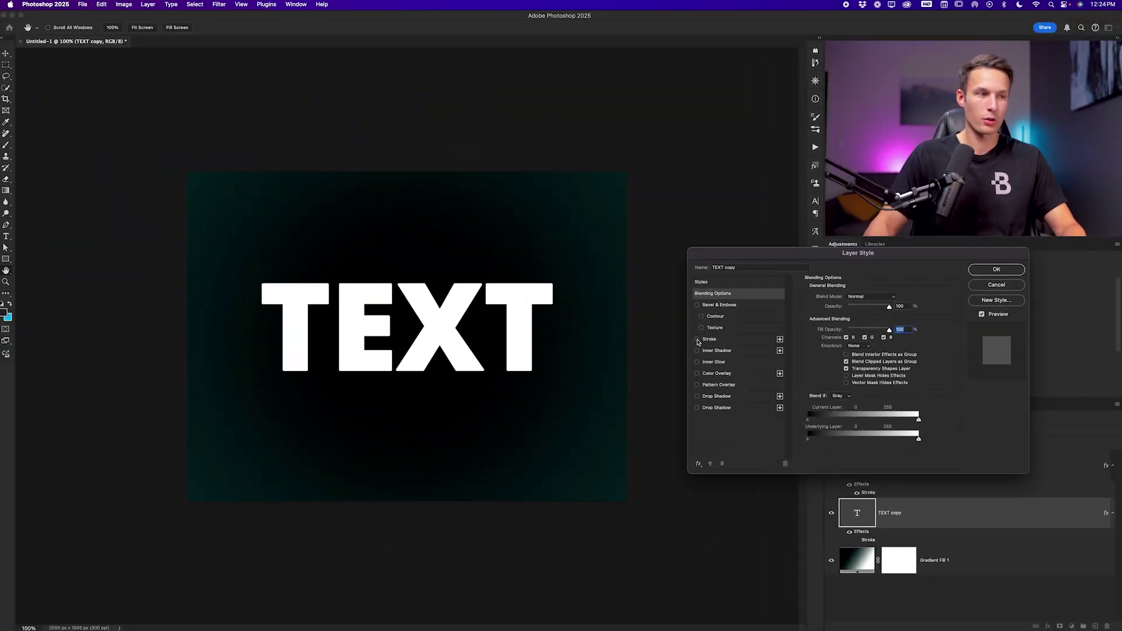
pyautogui.click(998, 270)
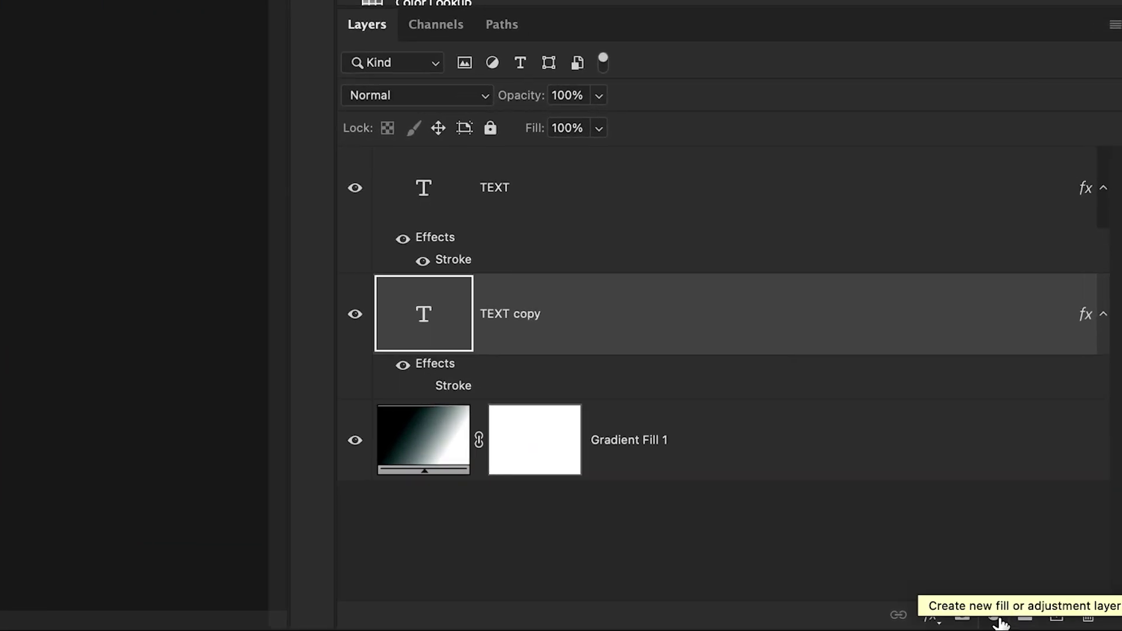
# Step: Add a Gradient Fill layer using the cyan-to-blue preset gradient
pyautogui.click(1071, 626)
pyautogui.moveTo(1000, 624)
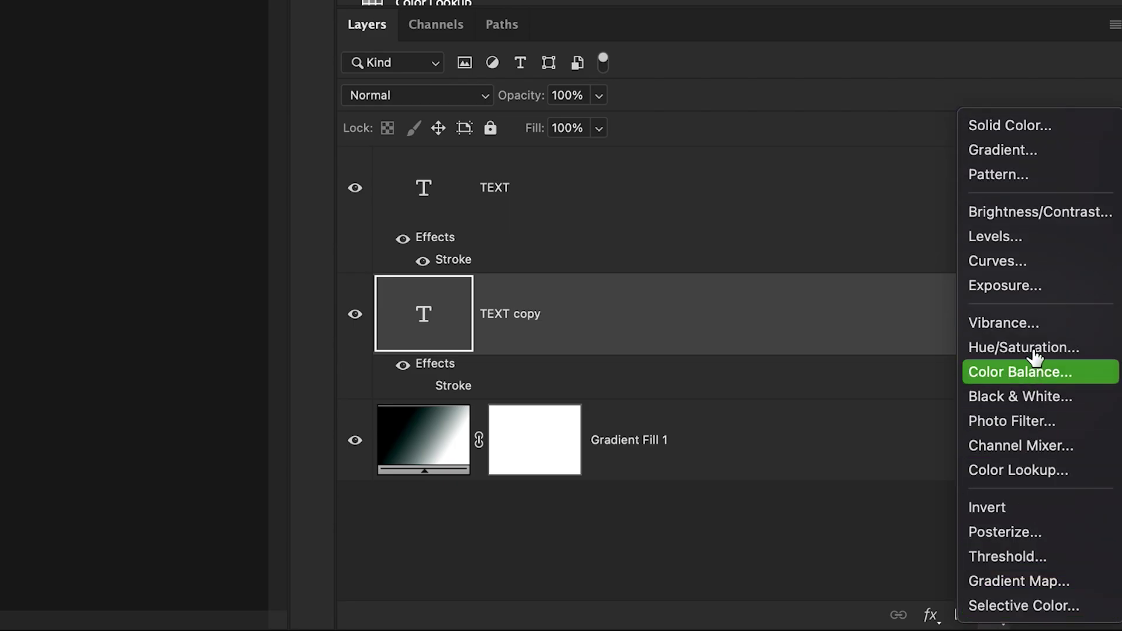
pyautogui.click(1038, 157)
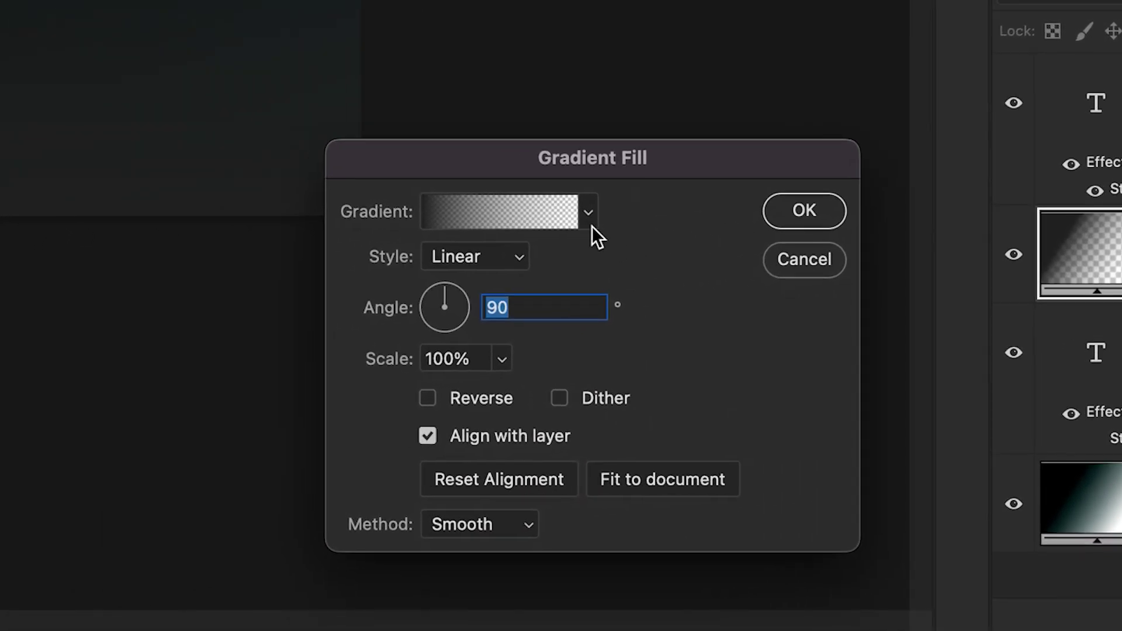
pyautogui.click(589, 215)
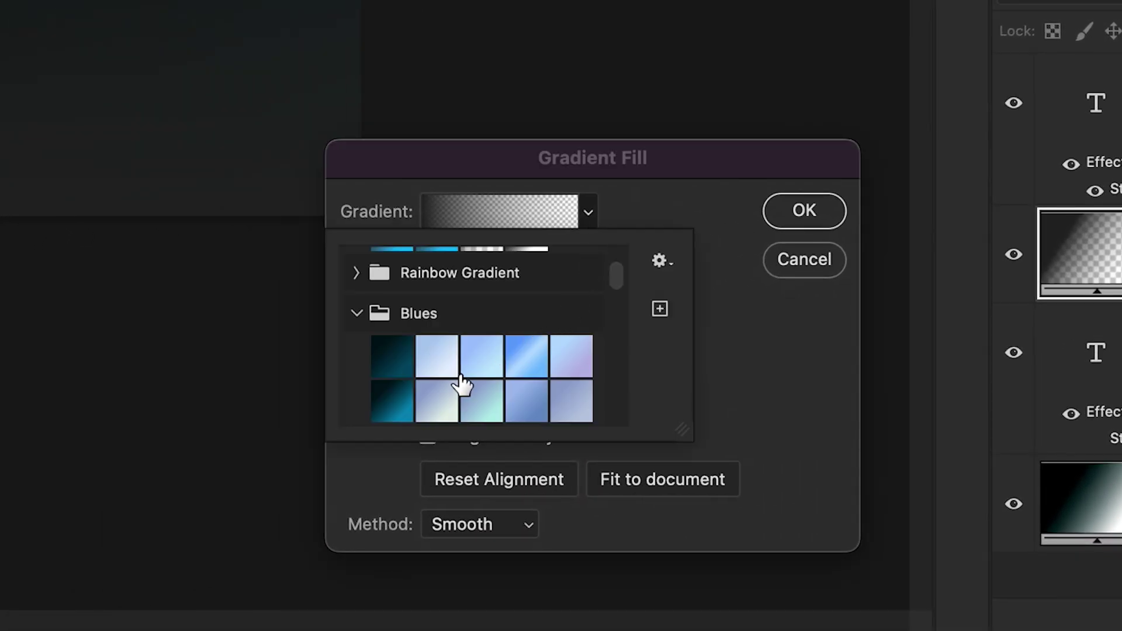
pyautogui.scroll(-5, 458, 383)
pyautogui.click(564, 309)
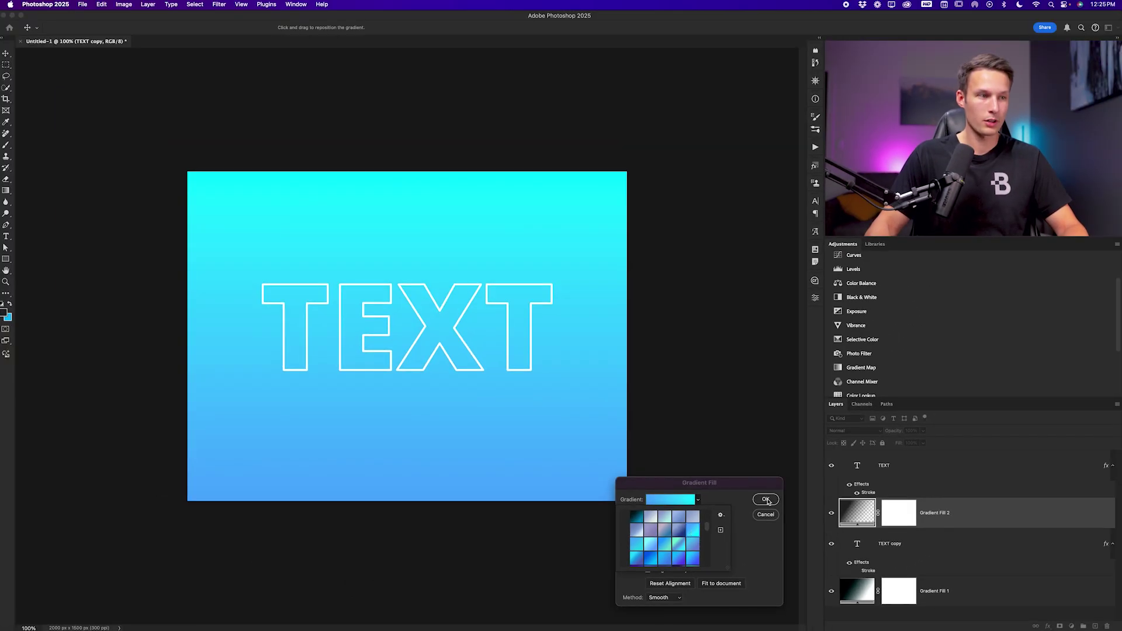
pyautogui.click(765, 499)
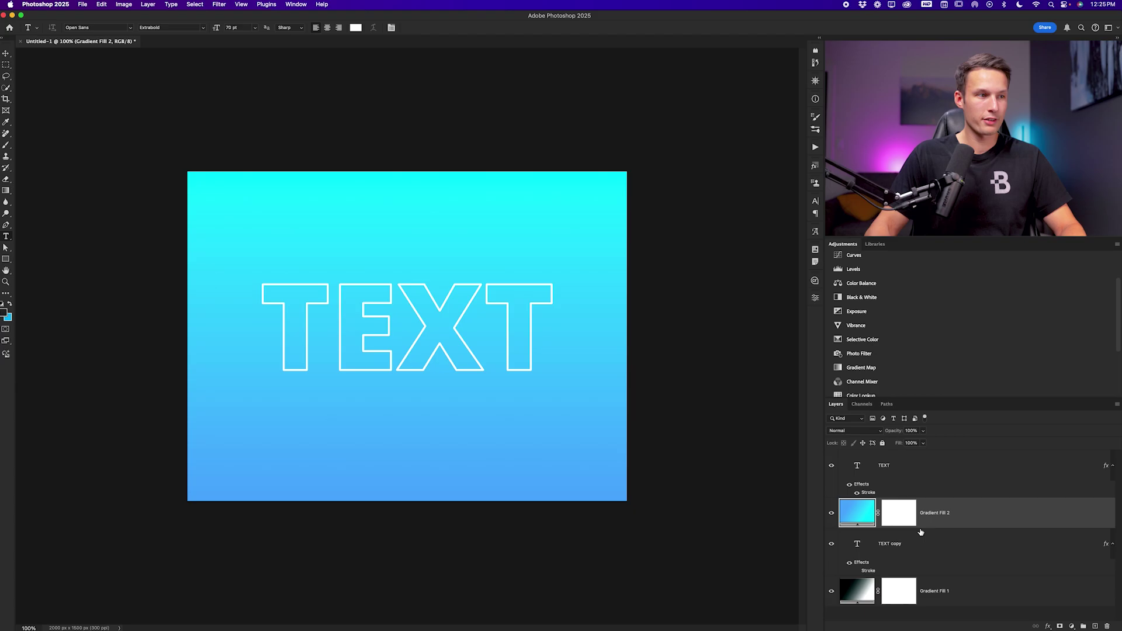
# Step: Clip Gradient Fill 2 to TEXT copy, then select both layers together for conversion
pyautogui.rightClick(967, 519)
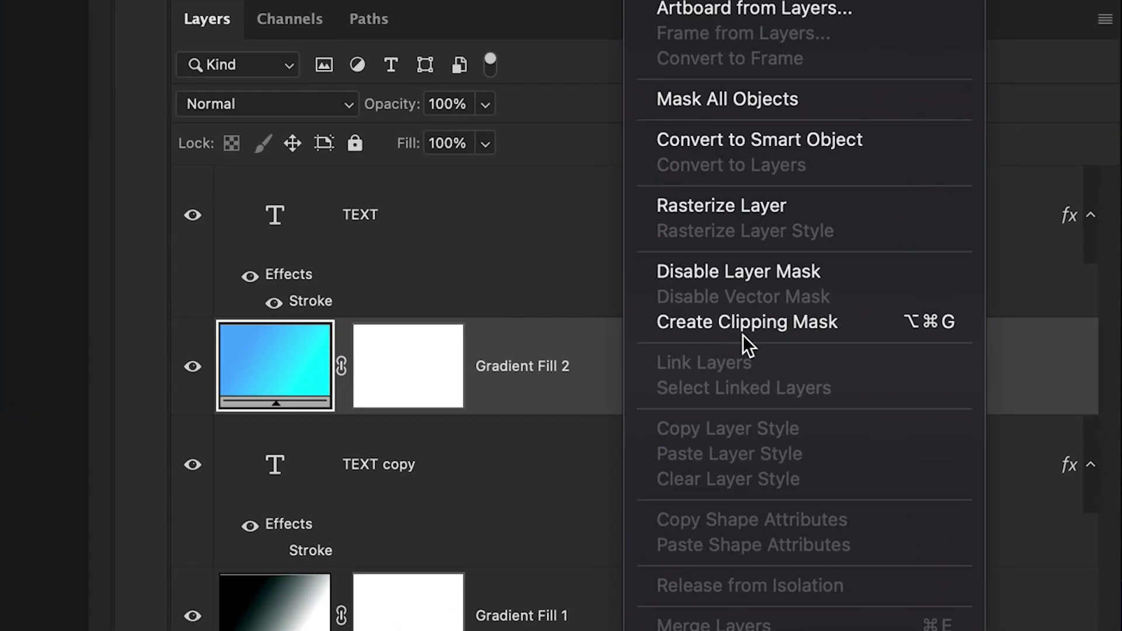
pyautogui.click(742, 332)
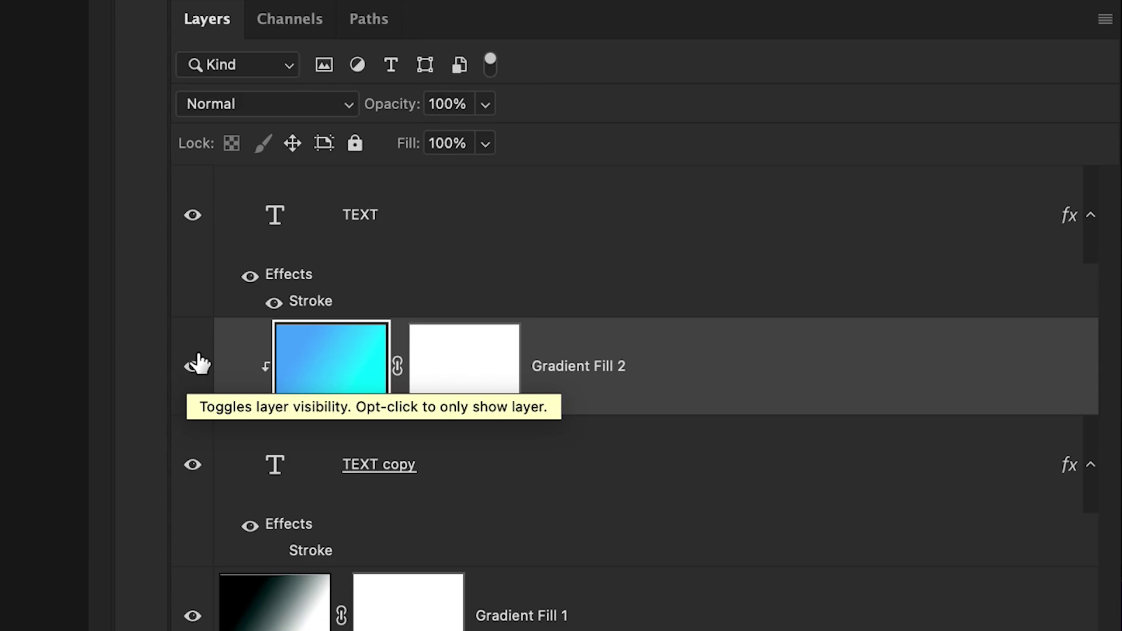
pyautogui.moveTo(199, 364); pyautogui.dragTo(196, 476)
pyautogui.hotkey('ctrl', 'z')
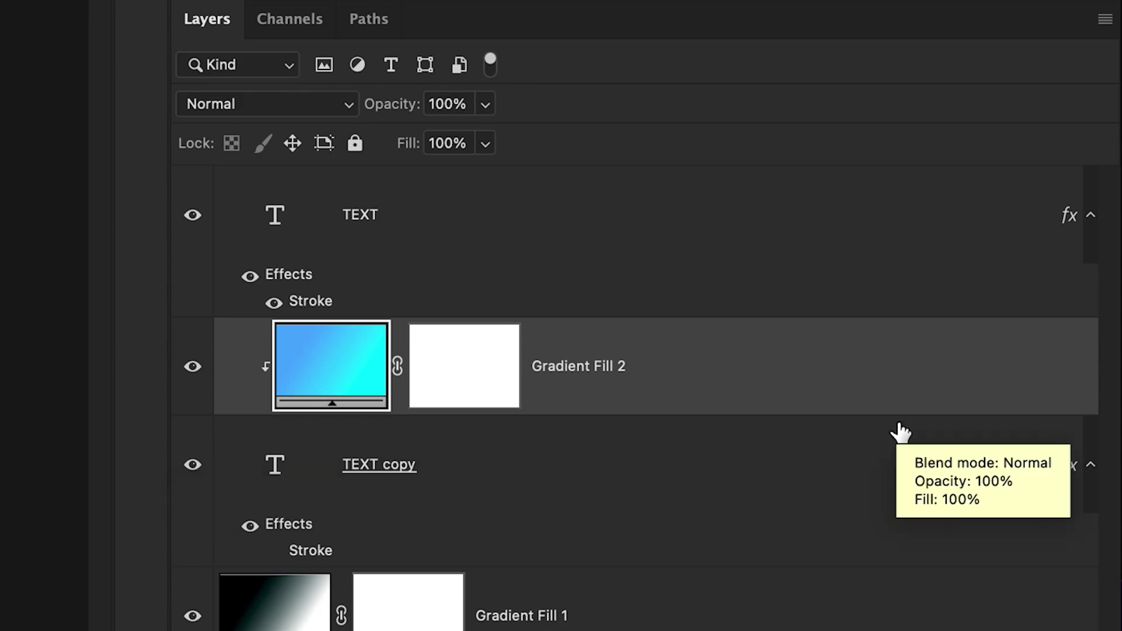
pyautogui.keyDown('shift'); pyautogui.click(578, 473); pyautogui.keyUp('shift')
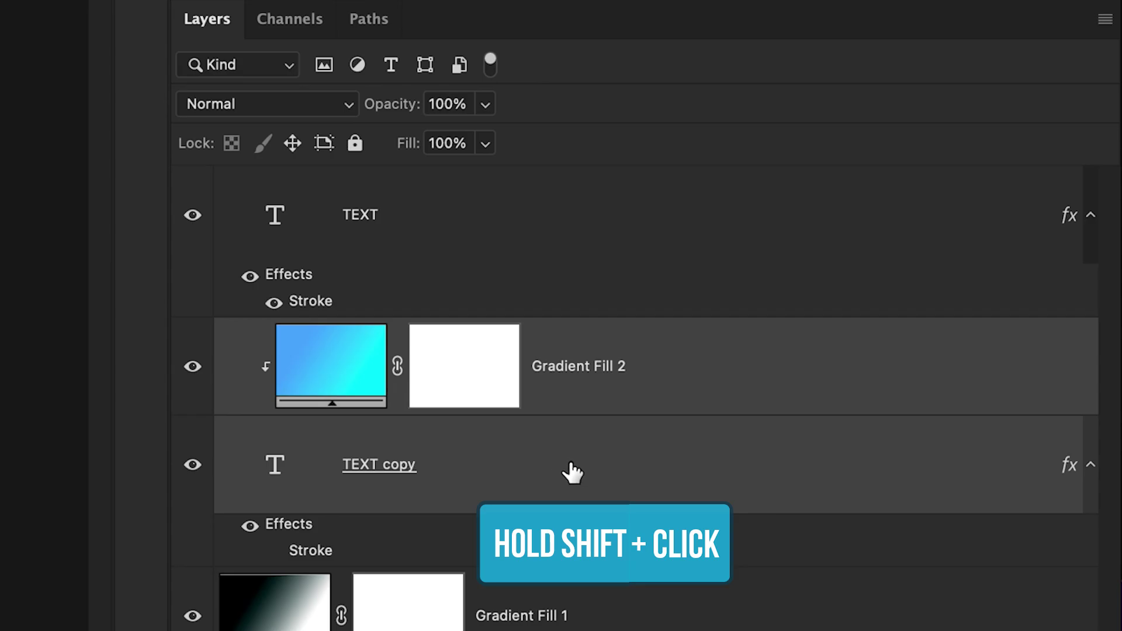
pyautogui.rightClick(571, 471)
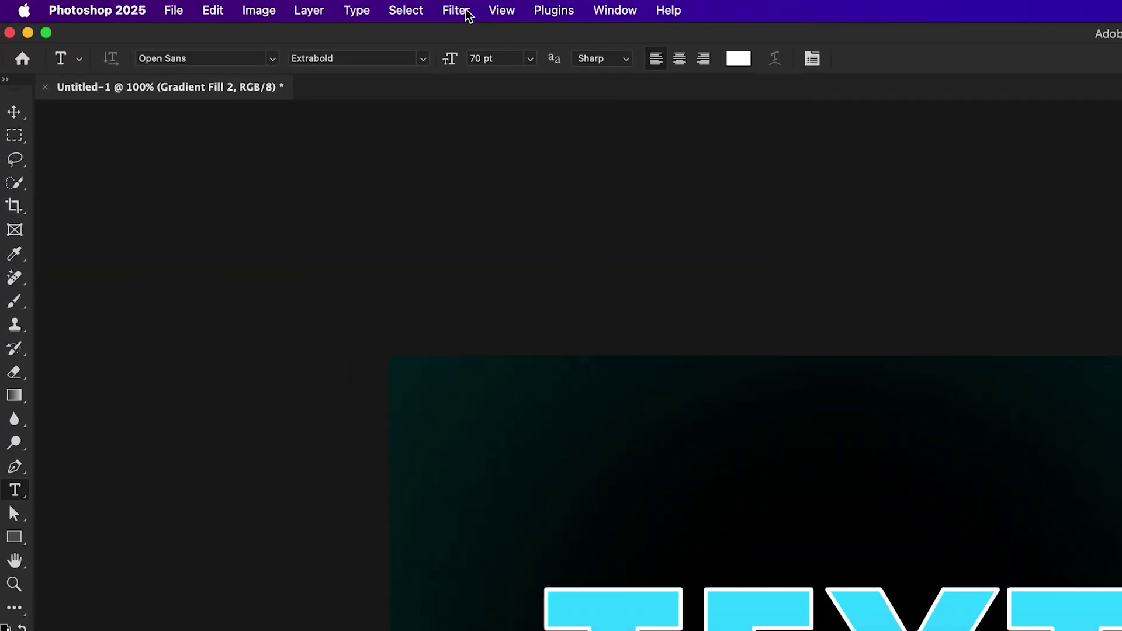
# Step: Apply Motion Blur and Radial Blur to the blue letters and lower their opacity to 79%
pyautogui.click(220, 4)
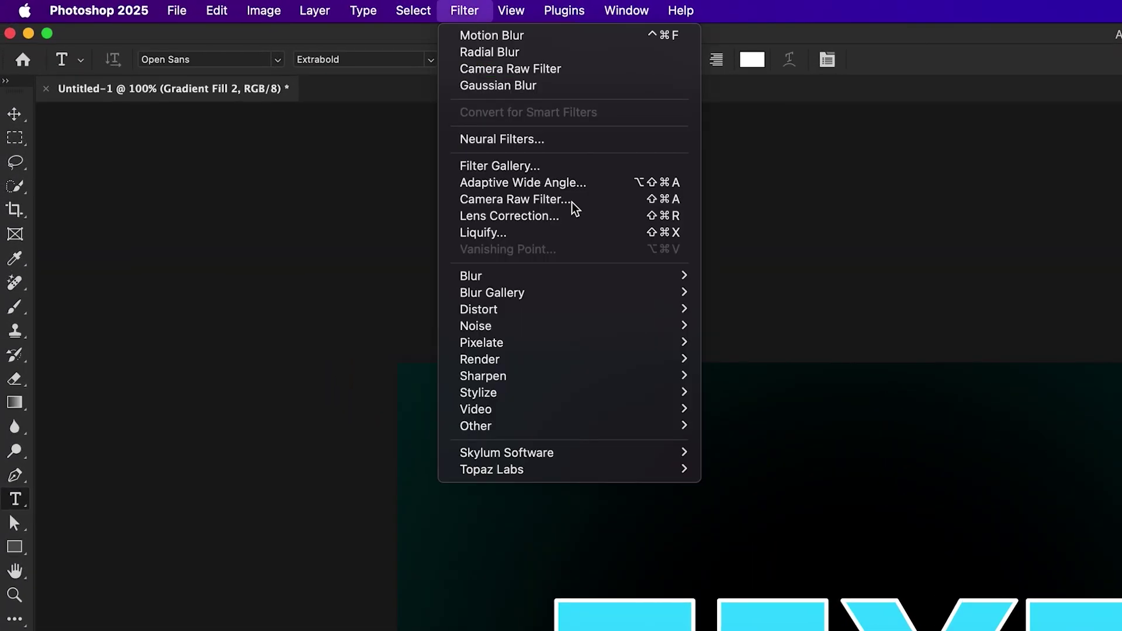
pyautogui.moveTo(578, 275)
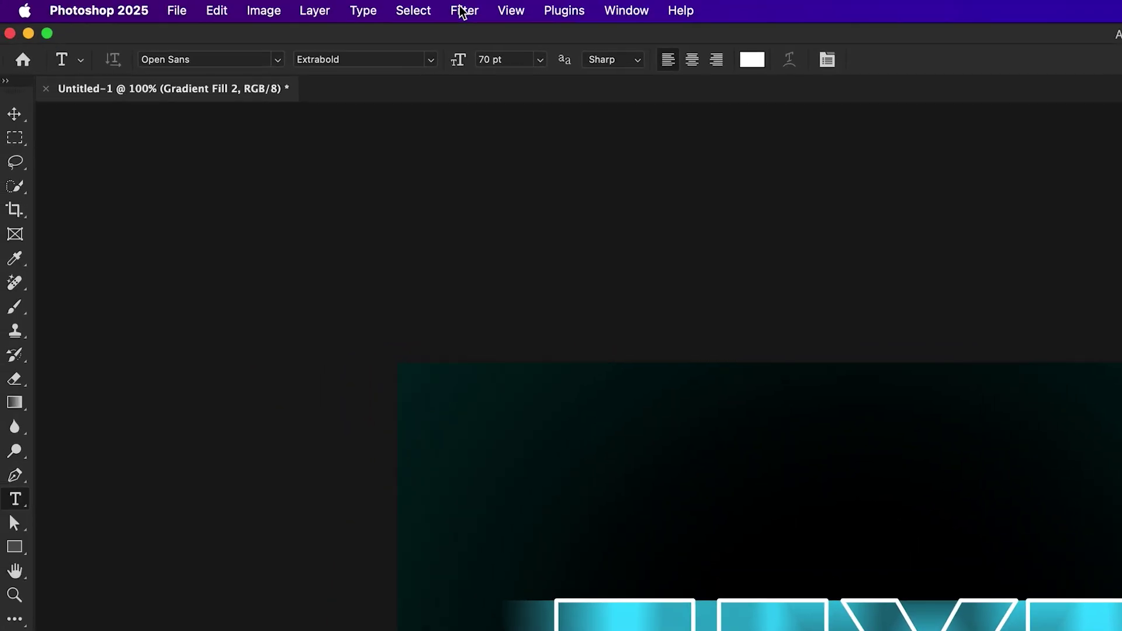
pyautogui.click(464, 10)
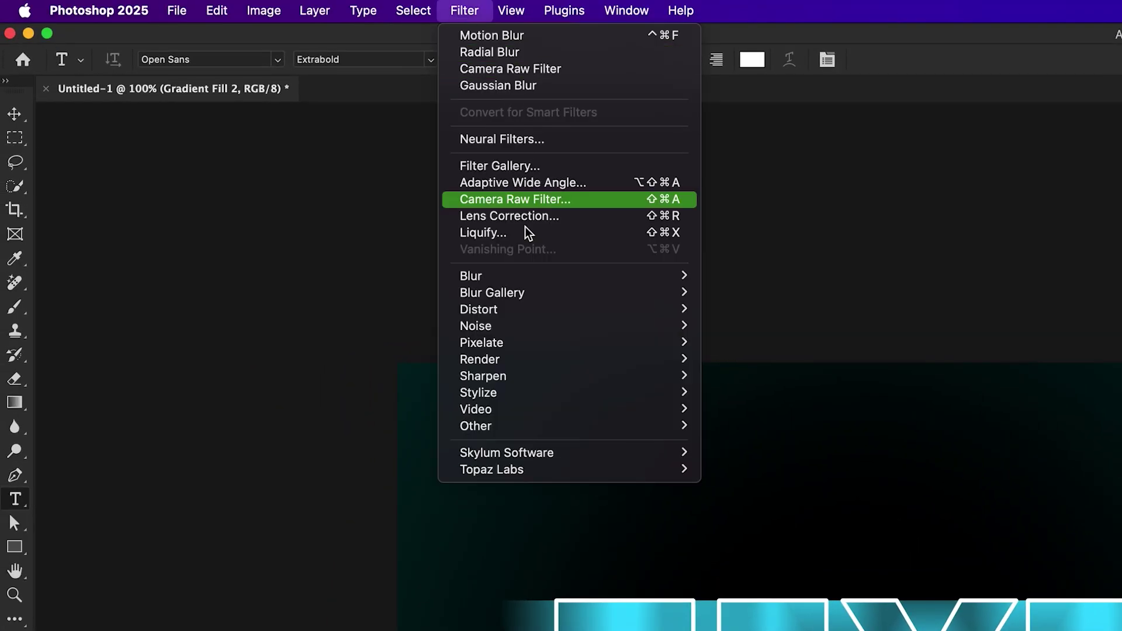
pyautogui.moveTo(519, 274)
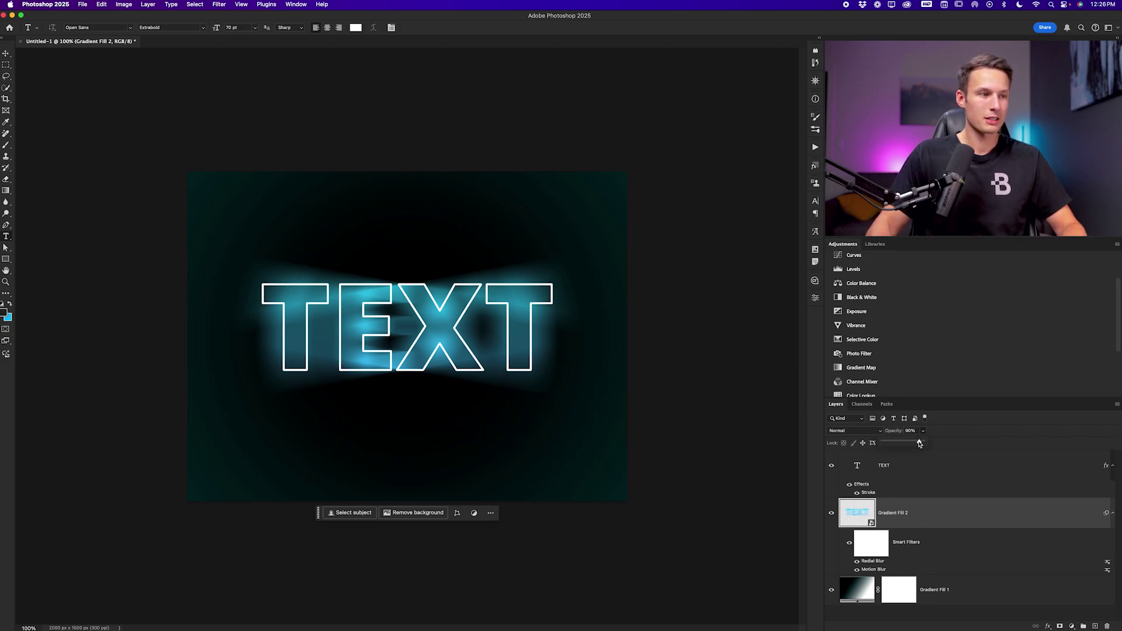
pyautogui.moveTo(919, 444); pyautogui.dragTo(913, 442)
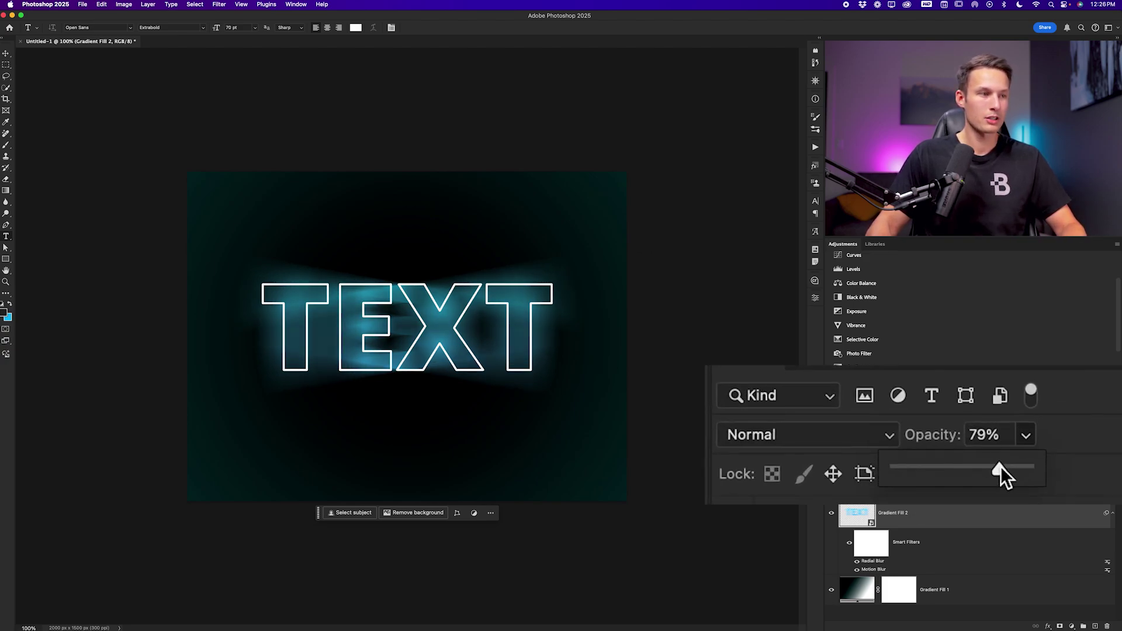
pyautogui.click(952, 475)
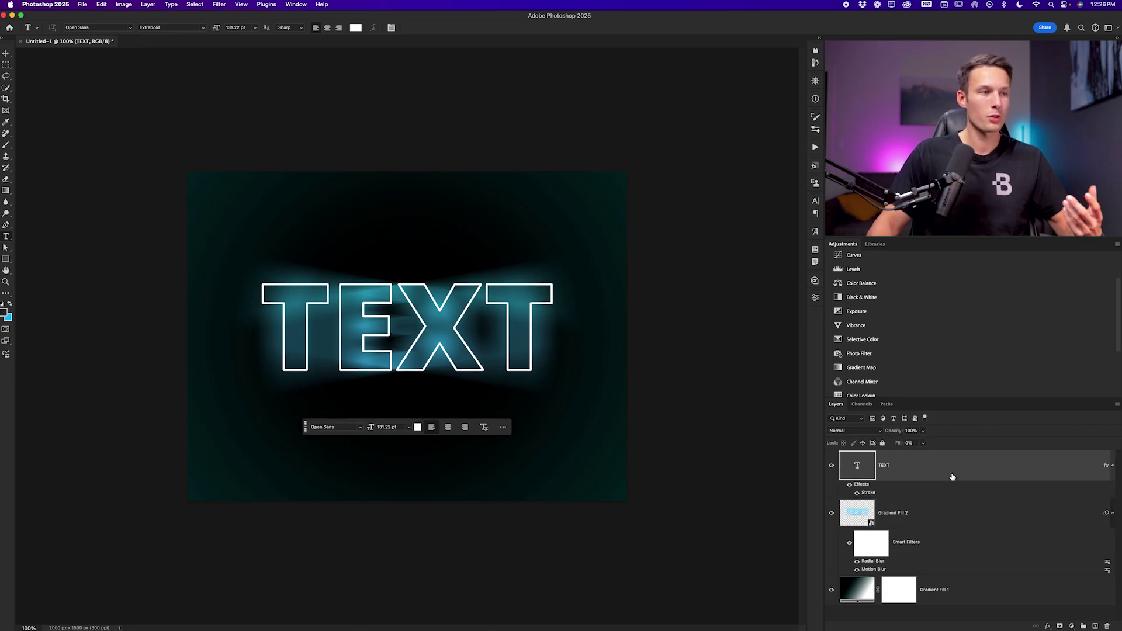